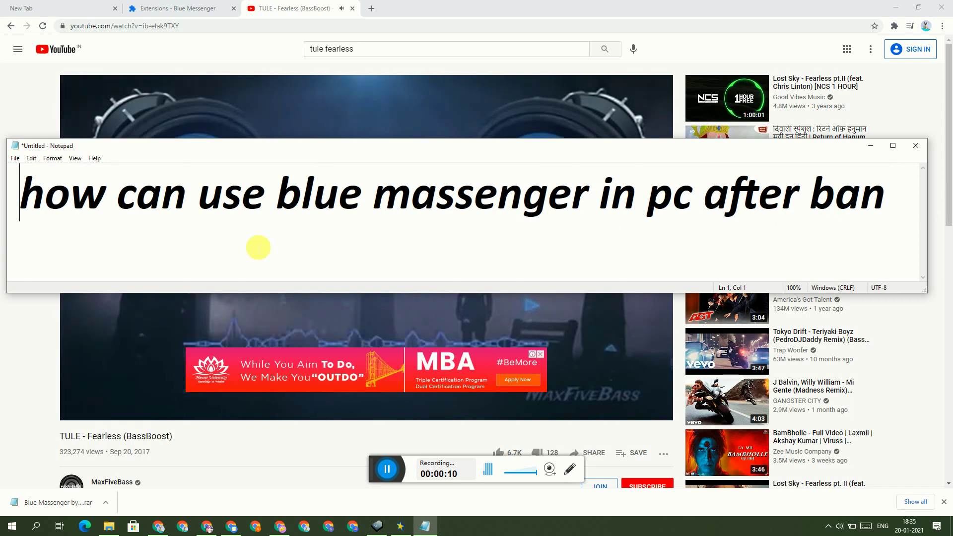
Minimize the YouTube browser window and maximize the Facebook browser window behind it
left_click(900, 212)
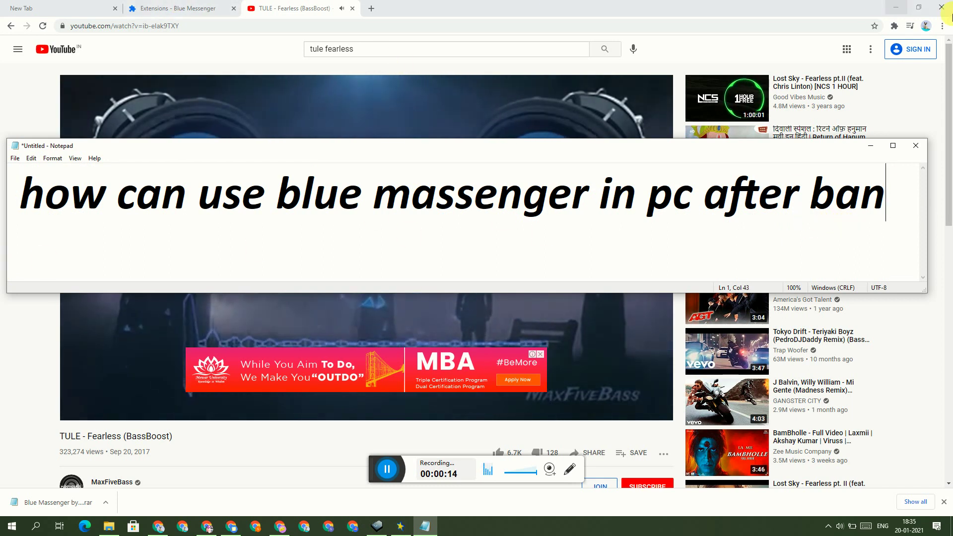
left_click(889, 9)
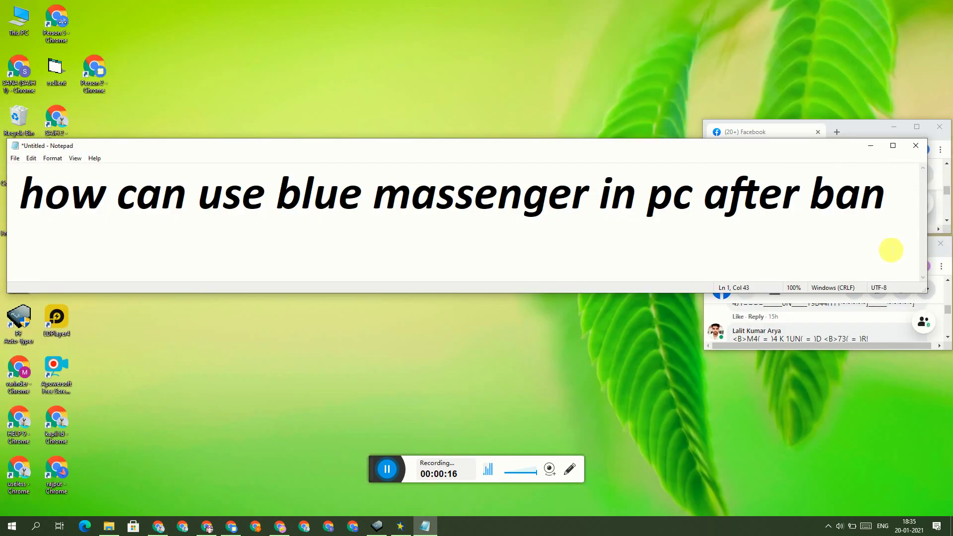
left_click(917, 129)
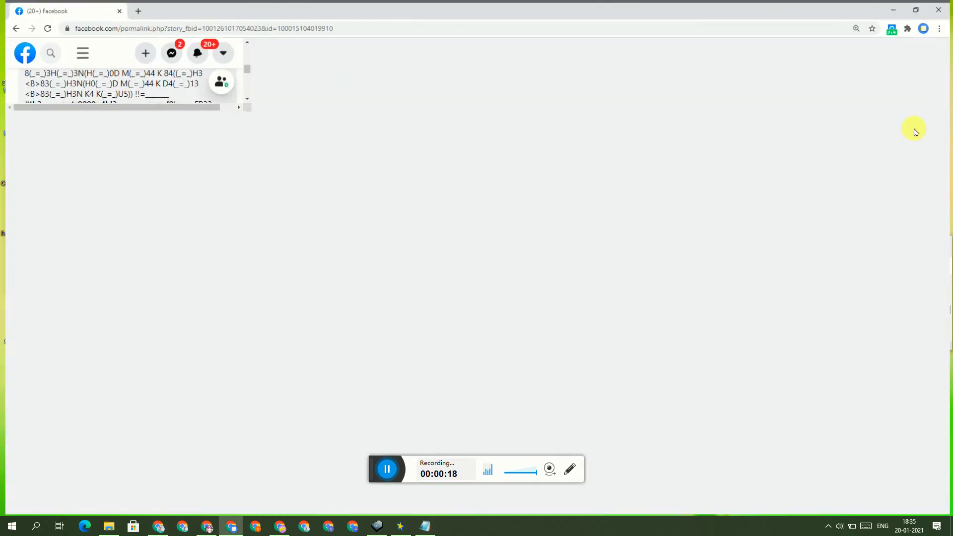
Launch the Blue Messenger extension from the browser's extension list and close the window it opens
left_click(909, 26)
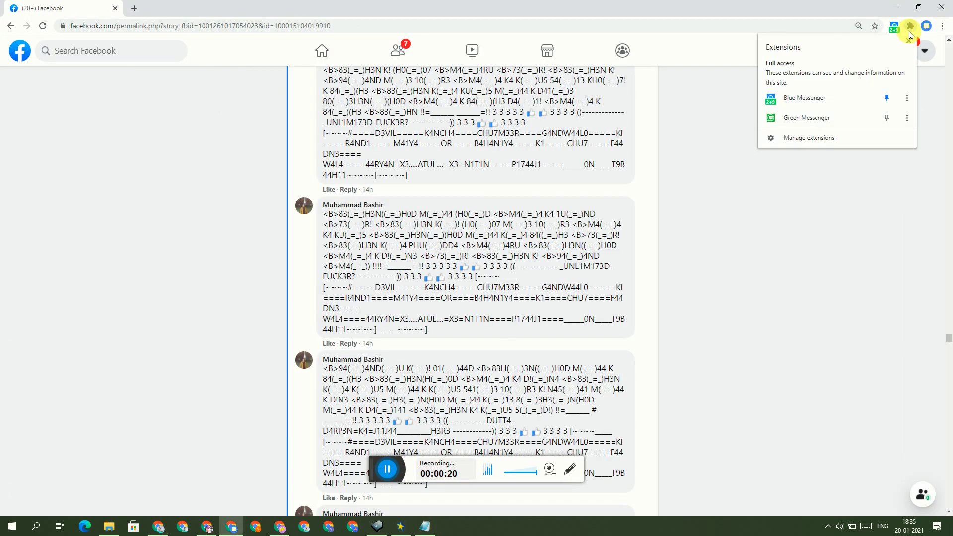
left_click(793, 99)
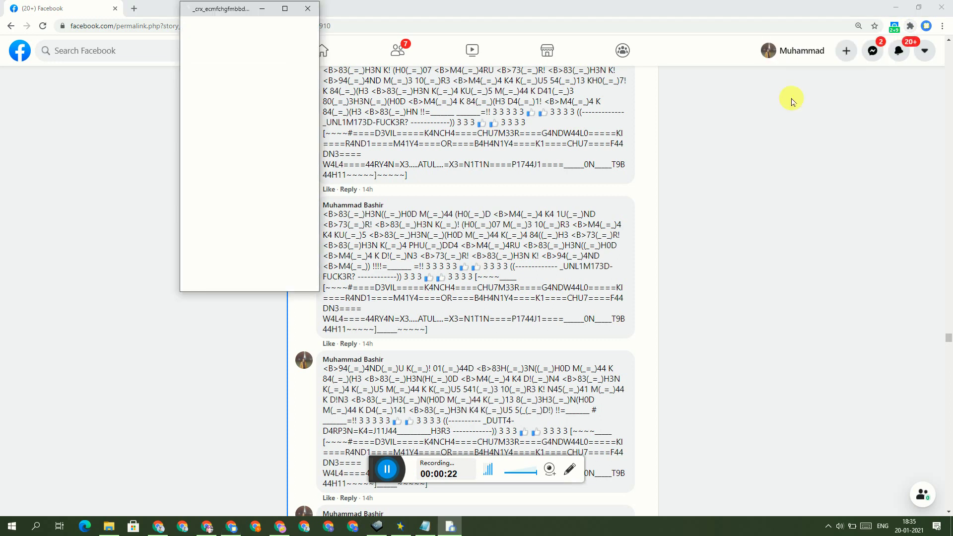
left_click(305, 10)
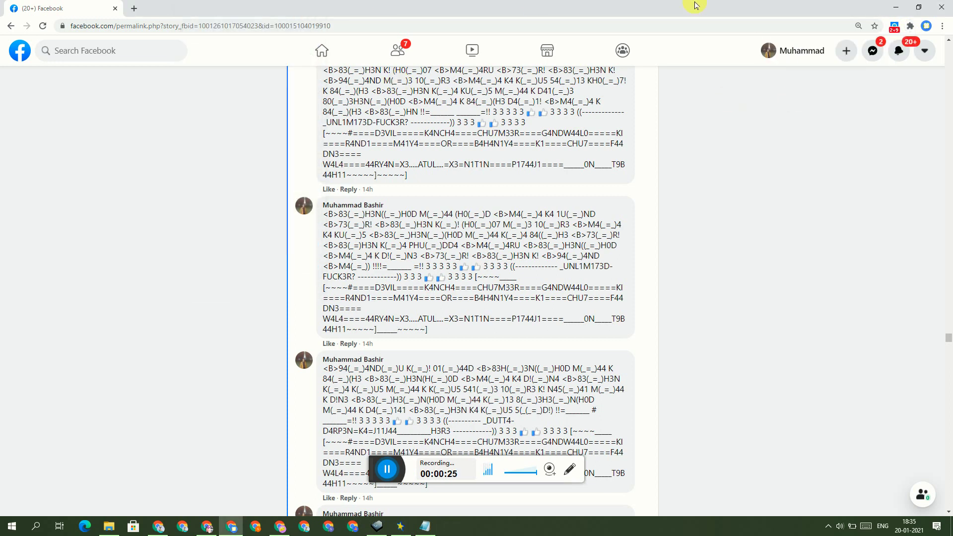
Pause the TULE - Fearless (BassBoost) video in the YouTube window and minimize that window
left_click(384, 469)
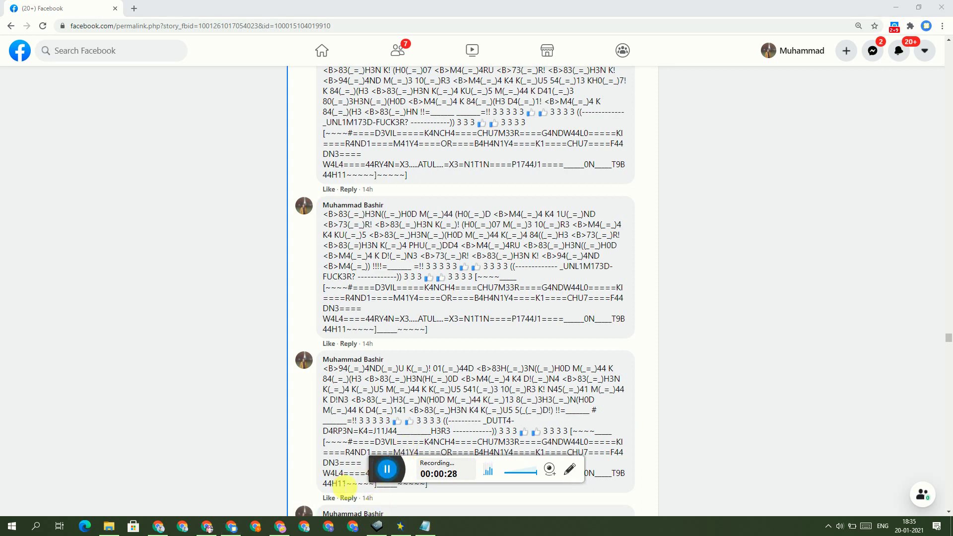
left_click(157, 528)
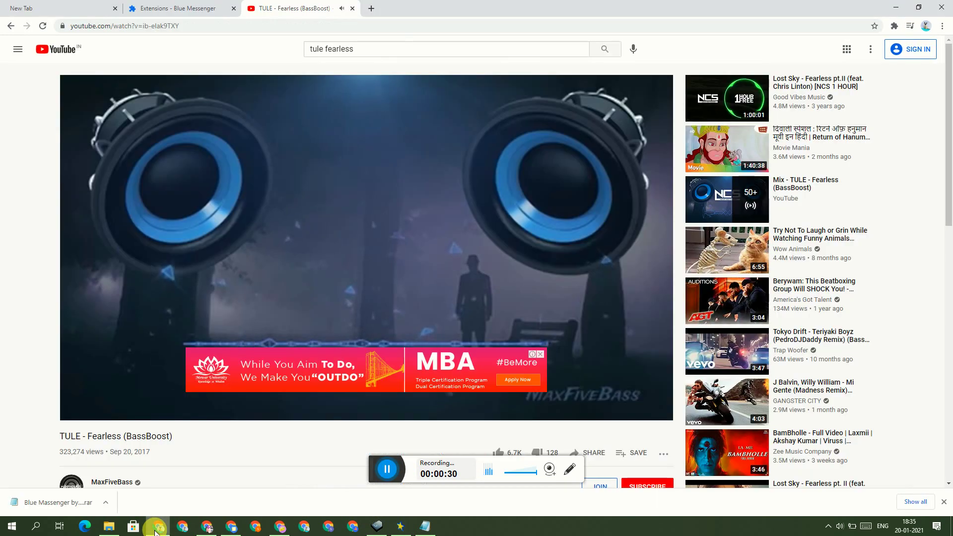
left_click(319, 255)
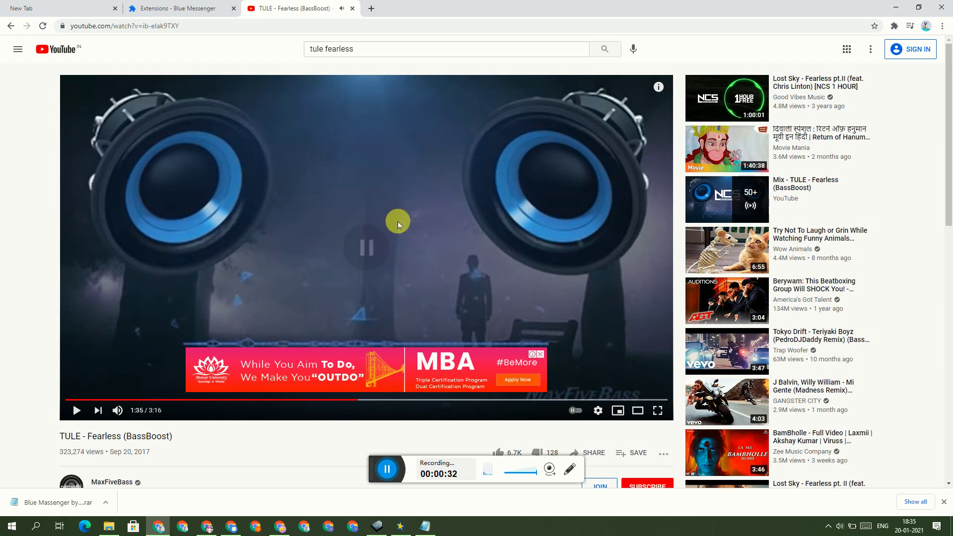
left_click(899, 4)
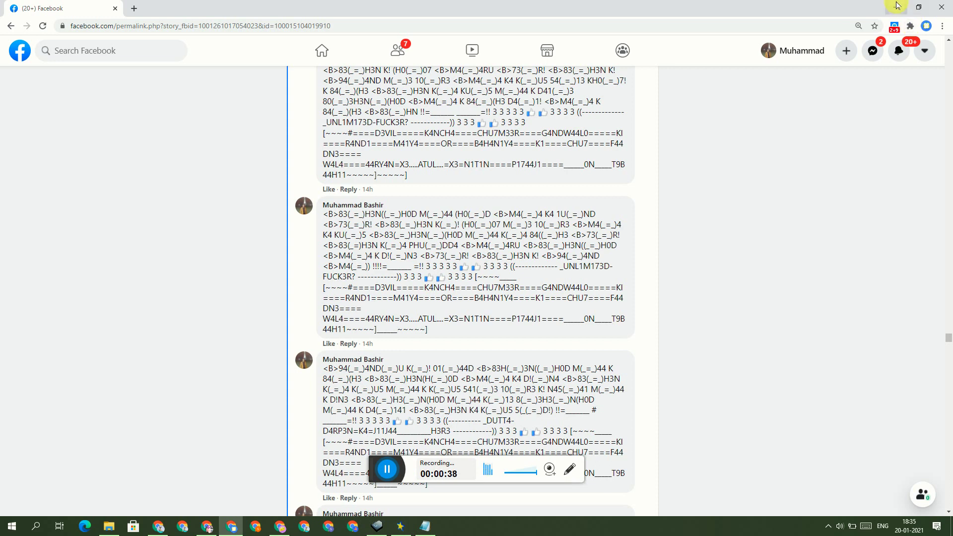
Minimize the Facebook window, show the Notepad title note full screen and minimize it
left_click(896, 5)
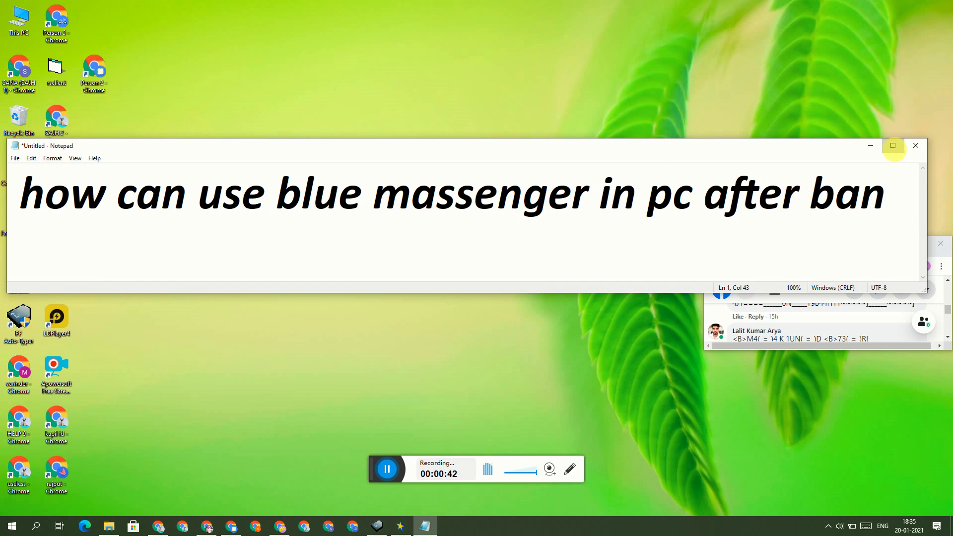
left_click(893, 145)
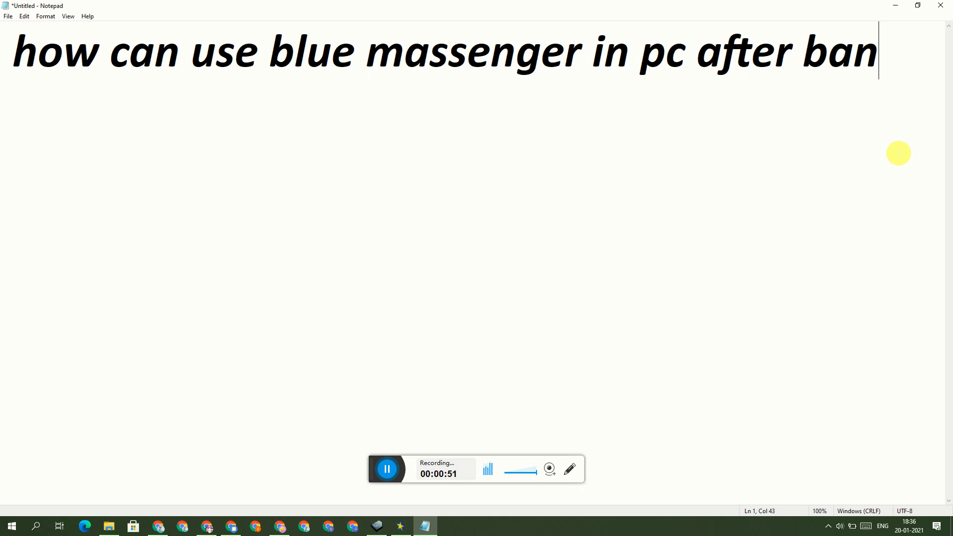
left_click(899, 5)
Switch to the other Chrome profile's Facebook window and check which extensions have access to the site
mouse_move(163, 532)
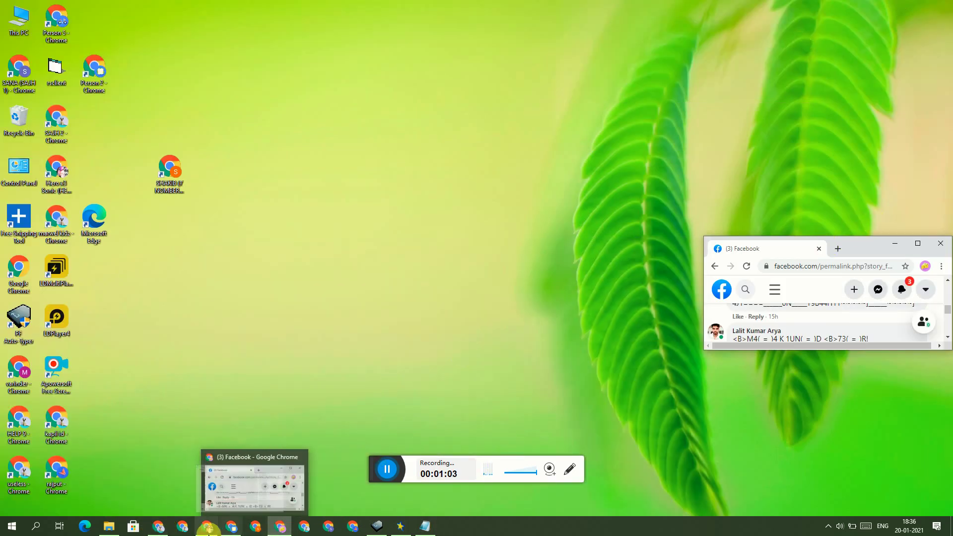
left_click(208, 530)
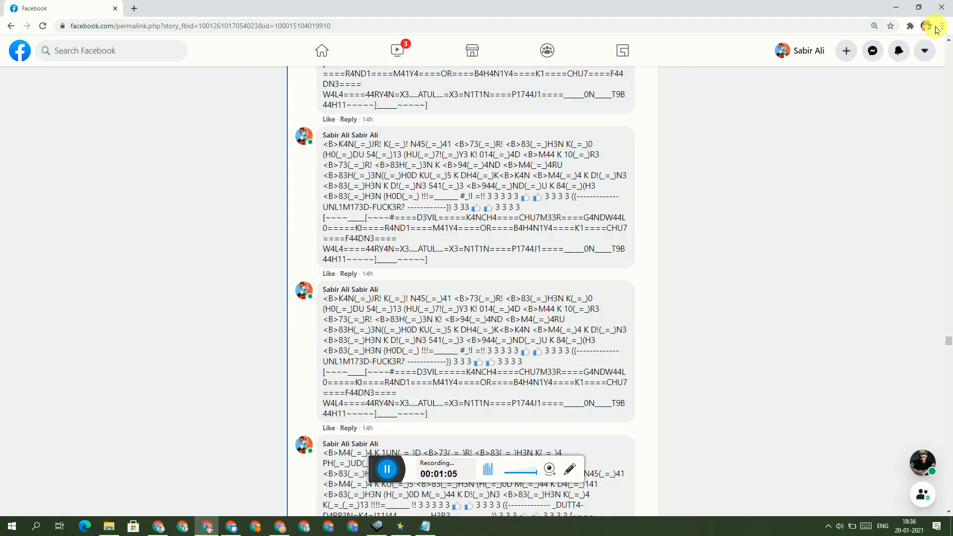
left_click(915, 29)
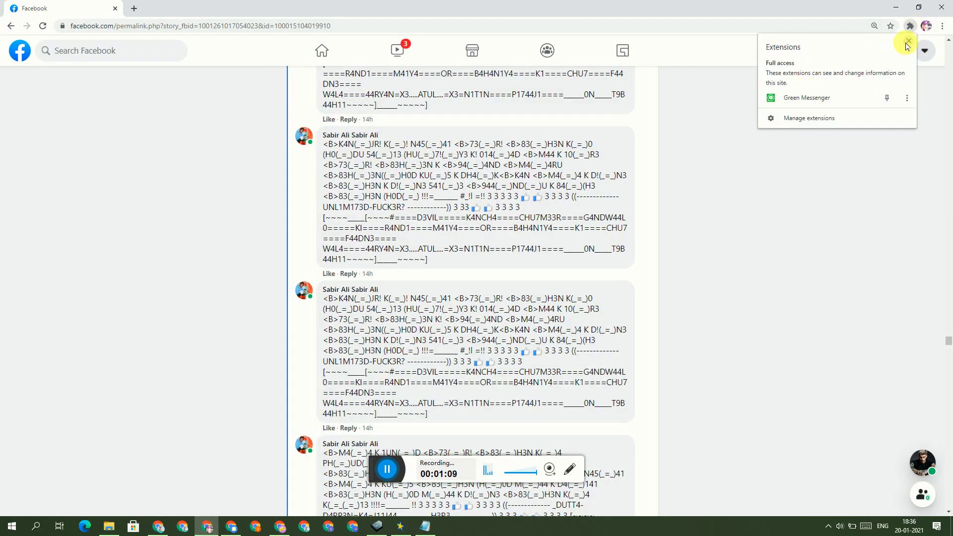
left_click(906, 43)
Open the Extensions management page from this Chrome profile's Settings
left_click(943, 26)
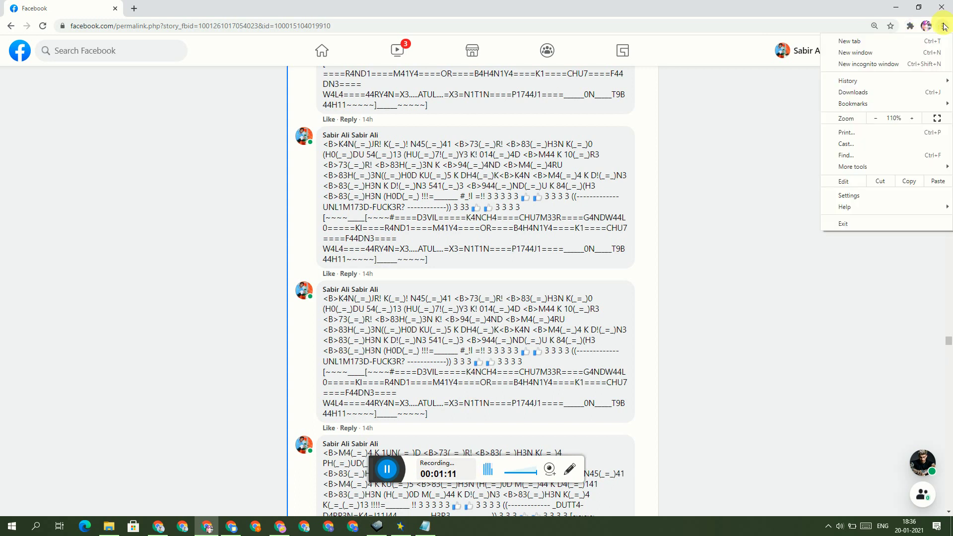
left_click(847, 198)
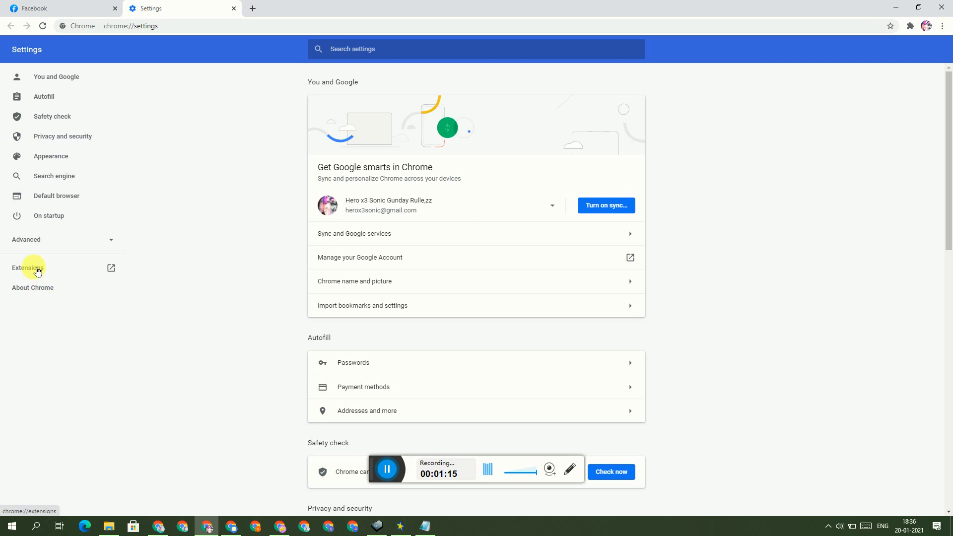
left_click(27, 268)
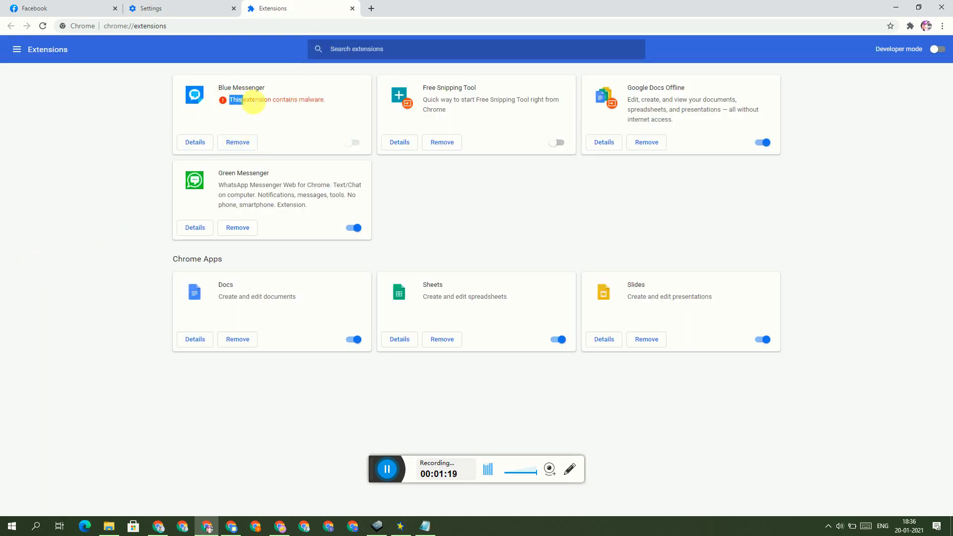
Highlight the warning text on the Blue Messenger card and close the Settings page
triple_click(339, 96)
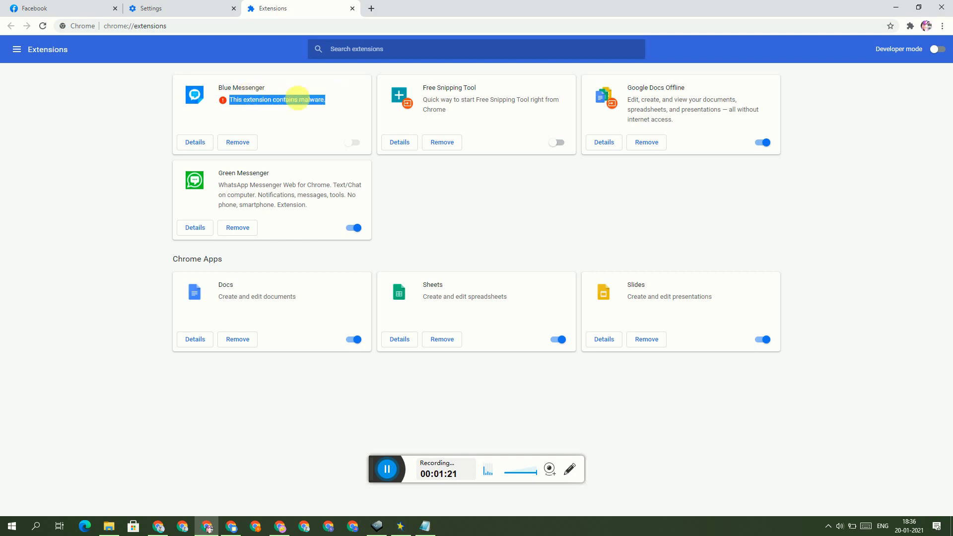
double_click(317, 115)
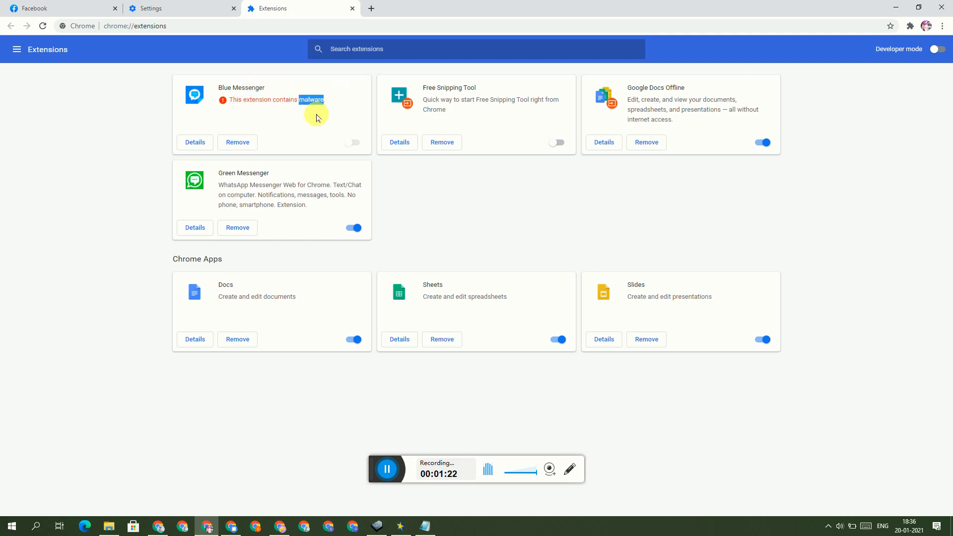
left_click(198, 5)
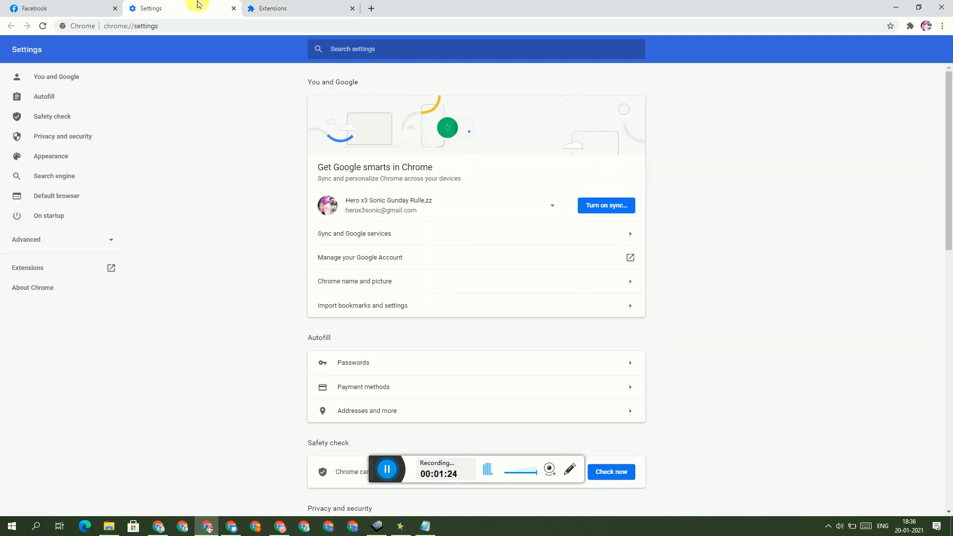
left_click(234, 8)
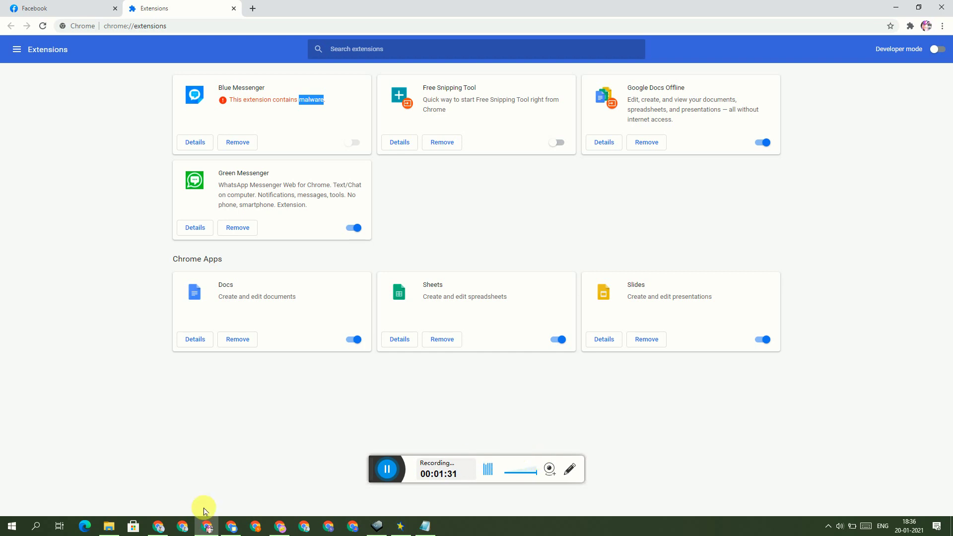
Close the open File Explorer window and turn on Developer mode for extensions
left_click(109, 528)
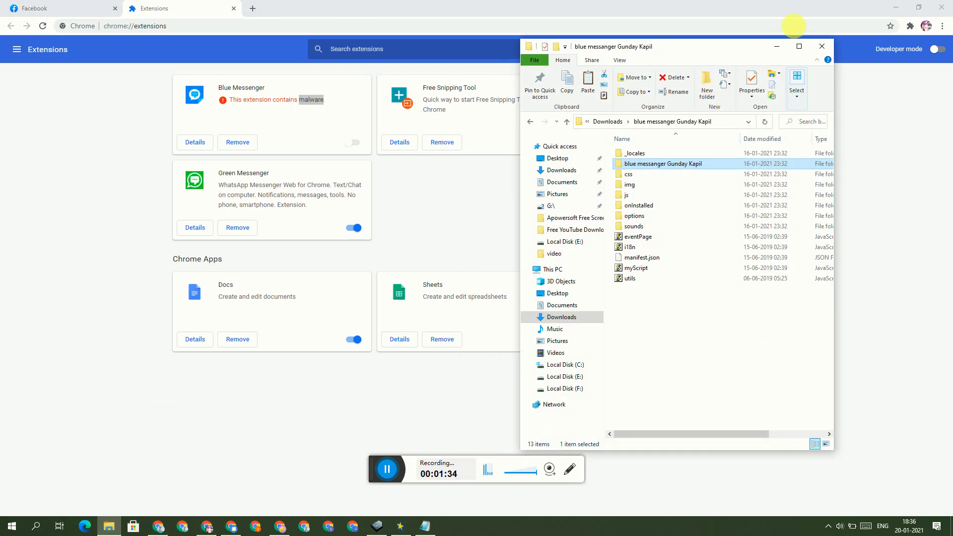
left_click(823, 47)
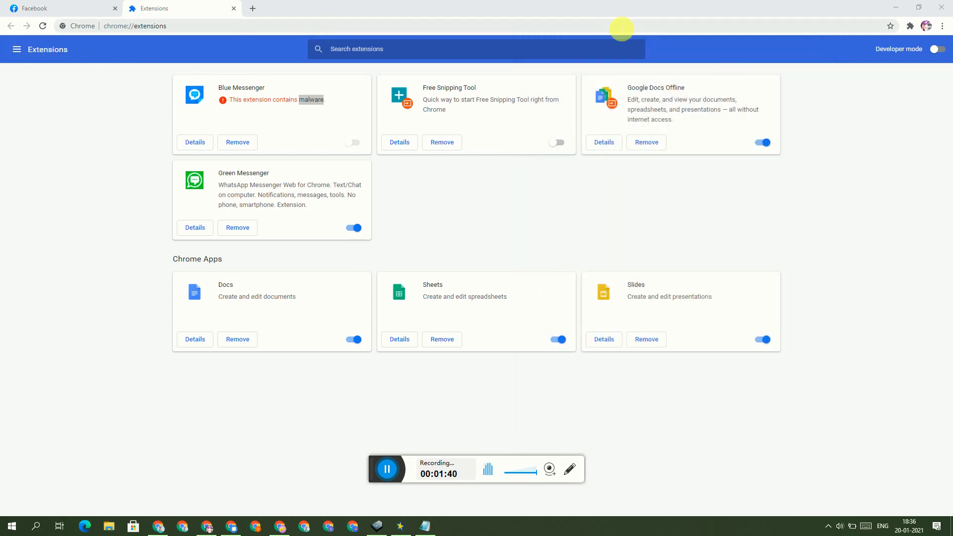
left_click(936, 49)
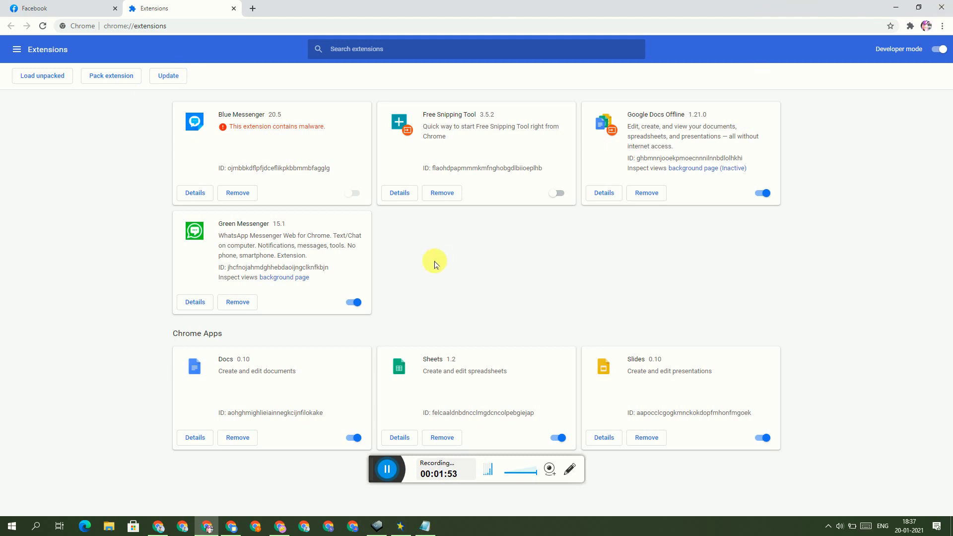
Show the Downloads folder in File Explorer and check the extraction options for the blue messanger archive
left_click(107, 527)
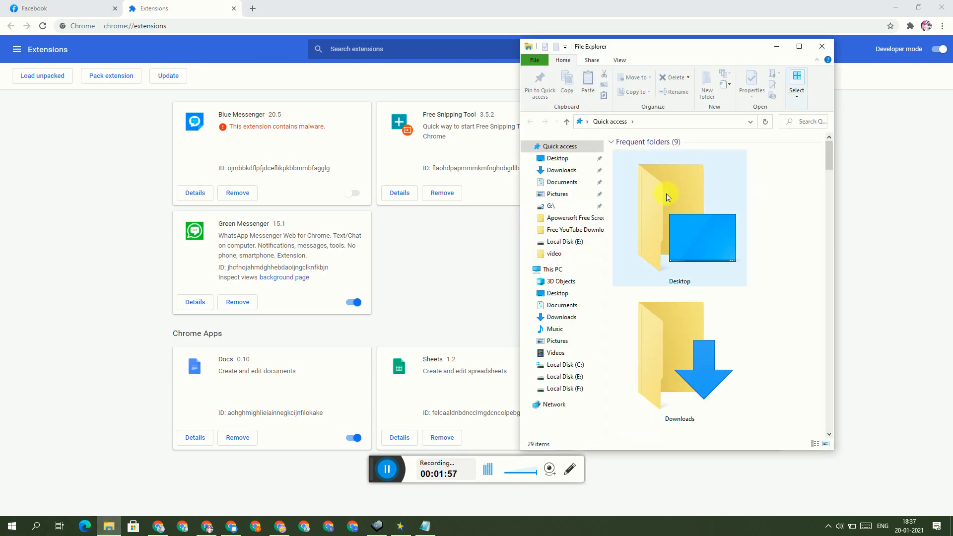
left_click(569, 318)
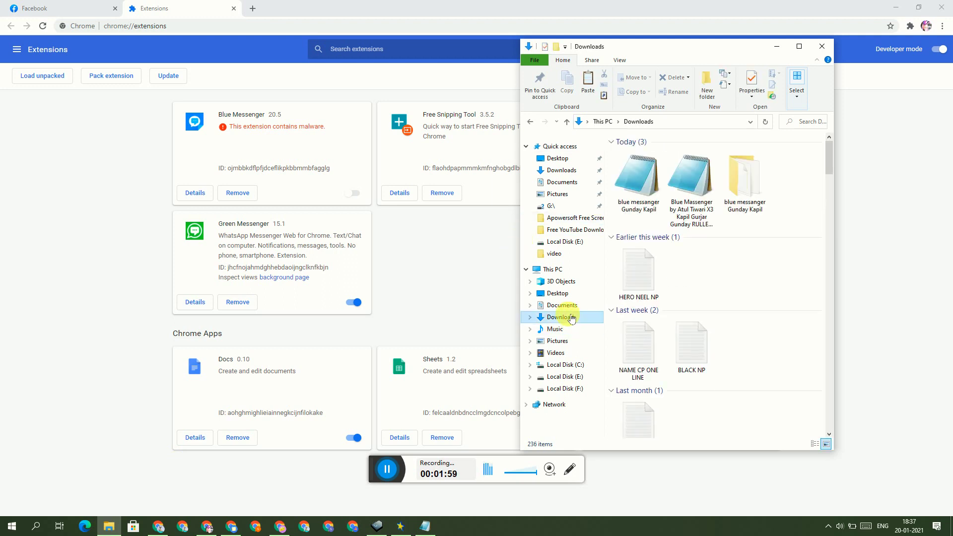
left_click(627, 208)
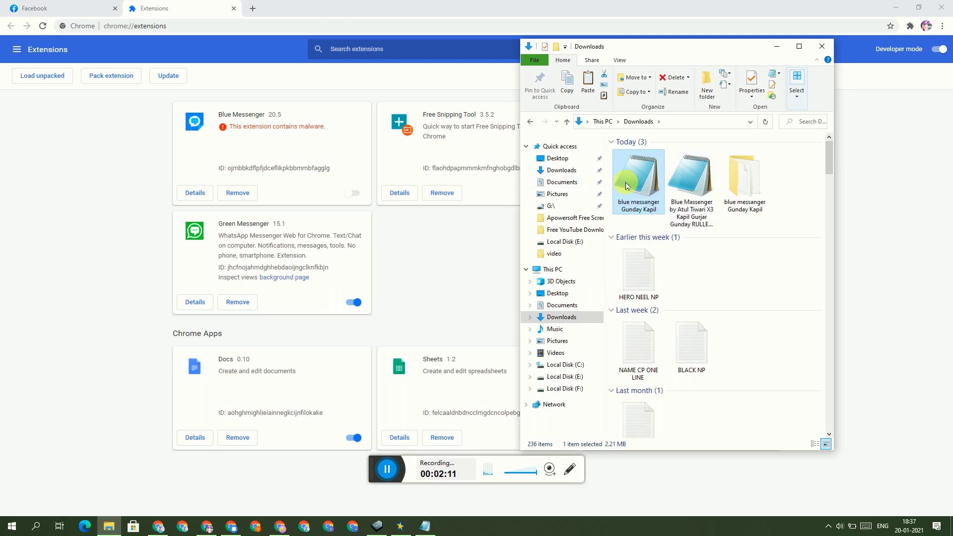
right_click(633, 185)
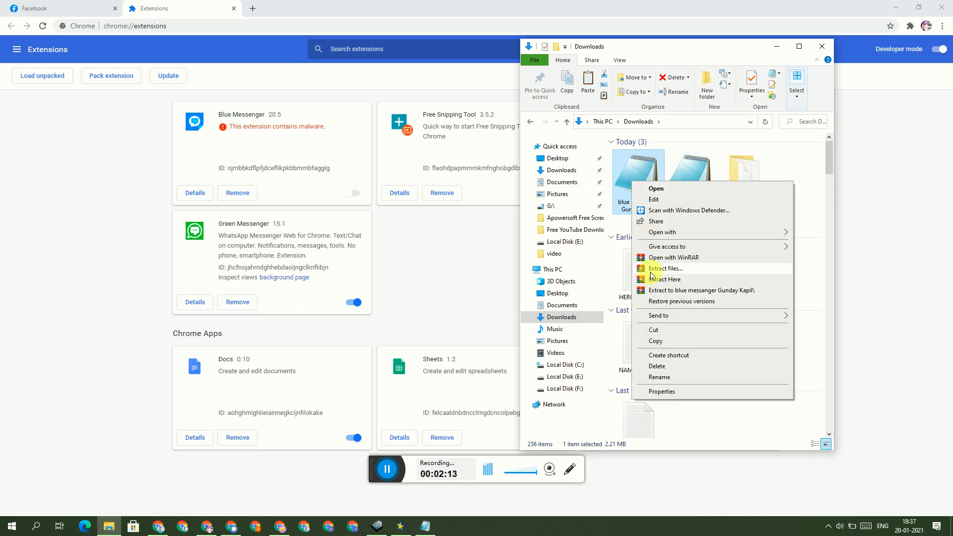
left_click(793, 161)
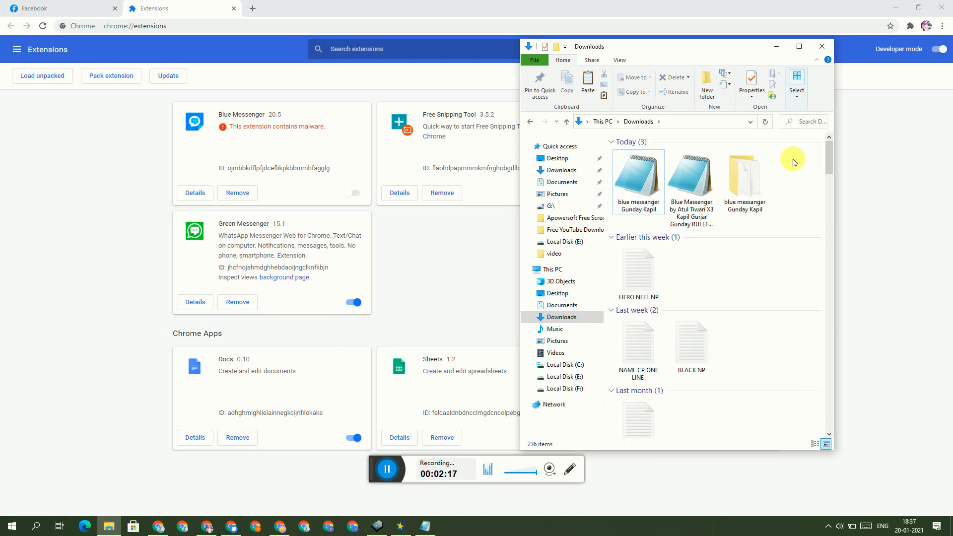
Load the extracted blue messanger folder from Downloads as an unpacked extension on the Extensions page
left_click(743, 171)
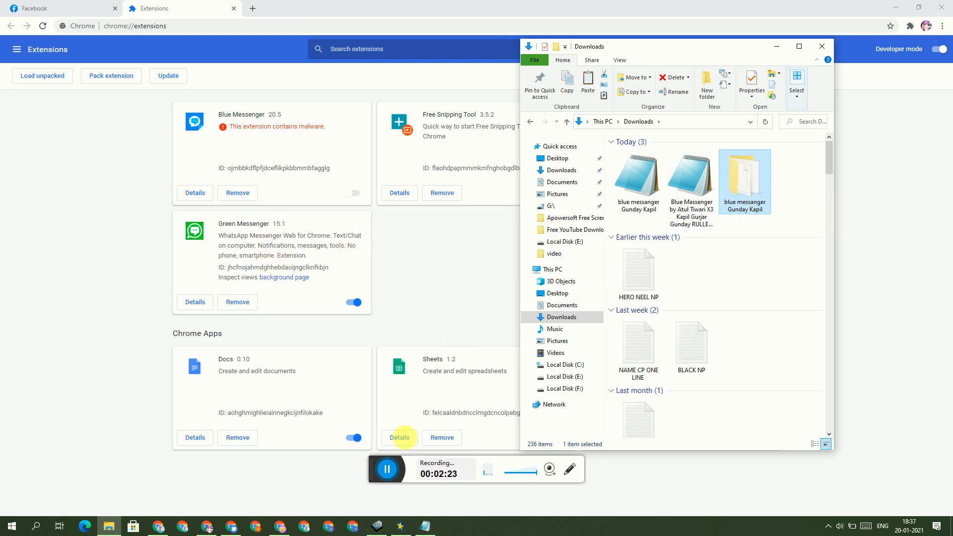
left_click(386, 469)
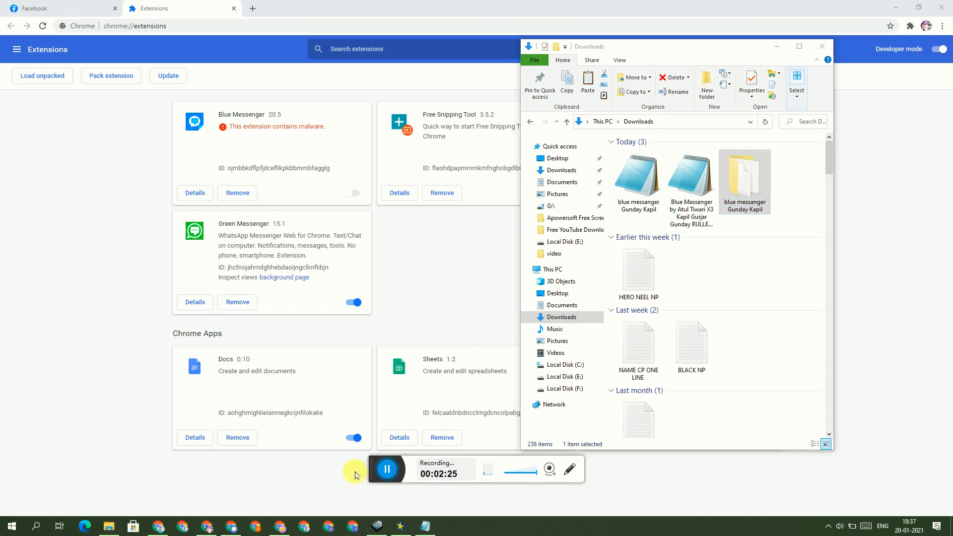
left_click(765, 187)
left_click_drag(728, 195, 308, 260)
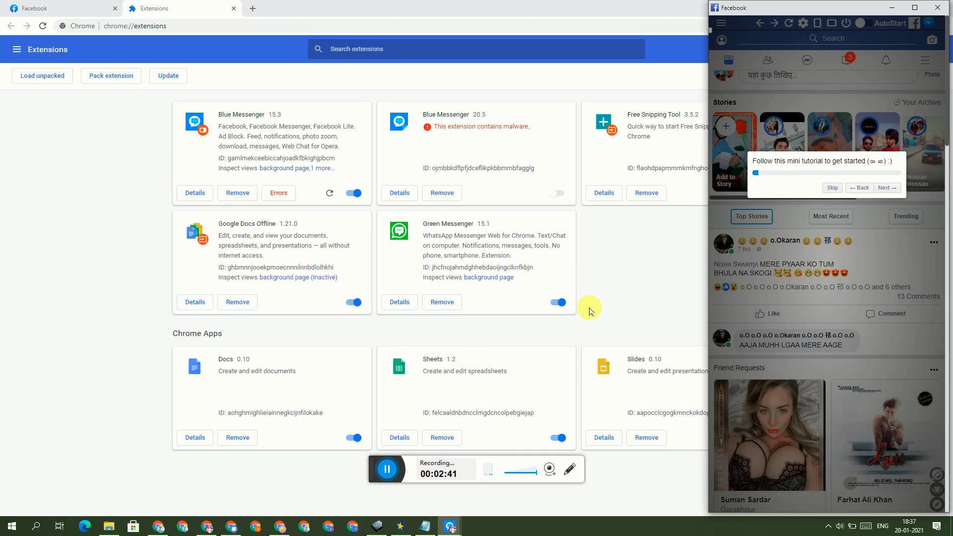
Dismiss the mini tutorial in the new Blue Messenger window and return to the Extensions page
left_click(842, 191)
left_click(663, 259)
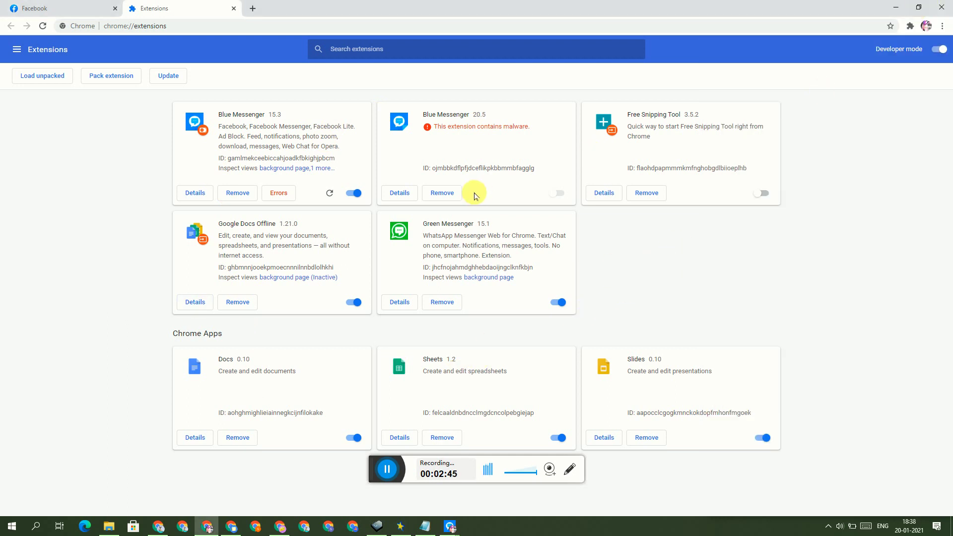
Switch to another Chrome profile's Facebook window, show its Extensions page and turn on Developer mode
left_click(274, 530)
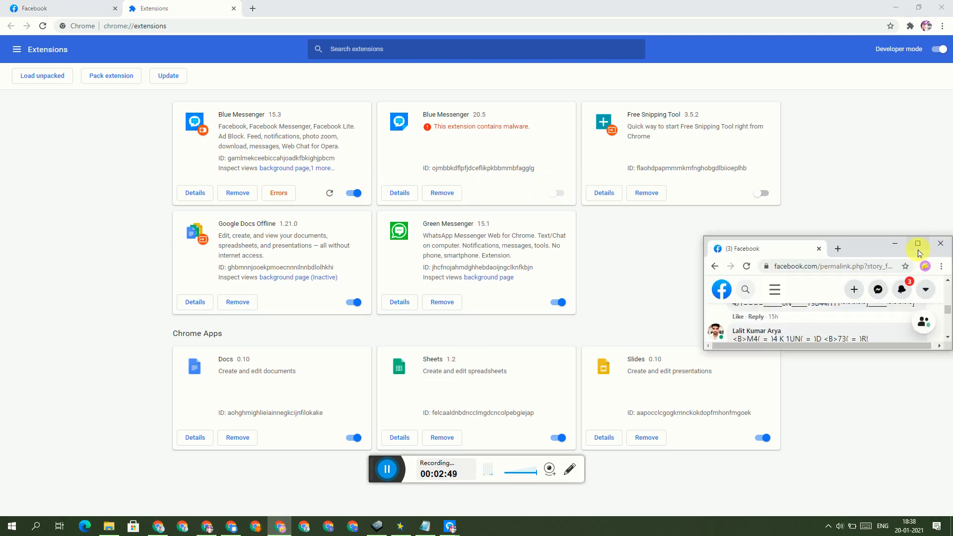
left_click(917, 243)
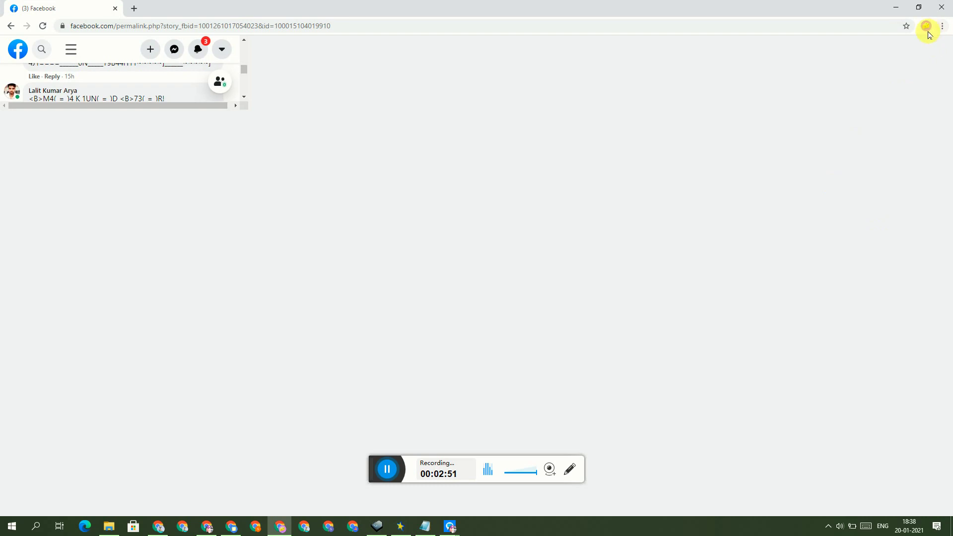
left_click(942, 27)
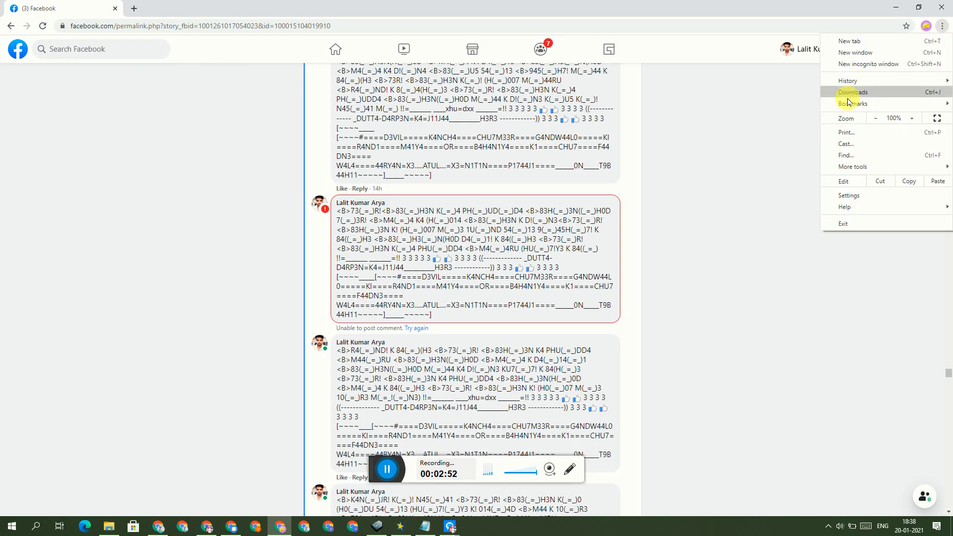
left_click(839, 196)
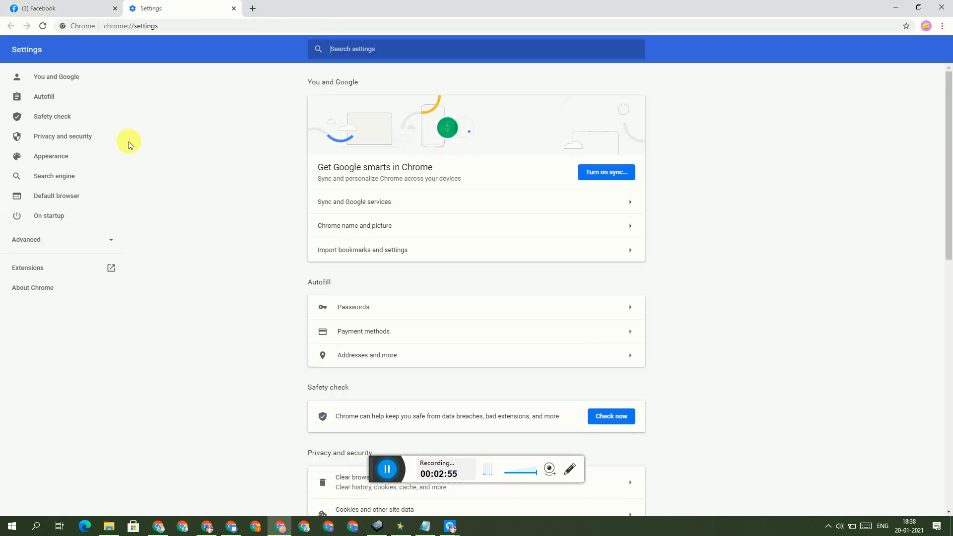
left_click(23, 268)
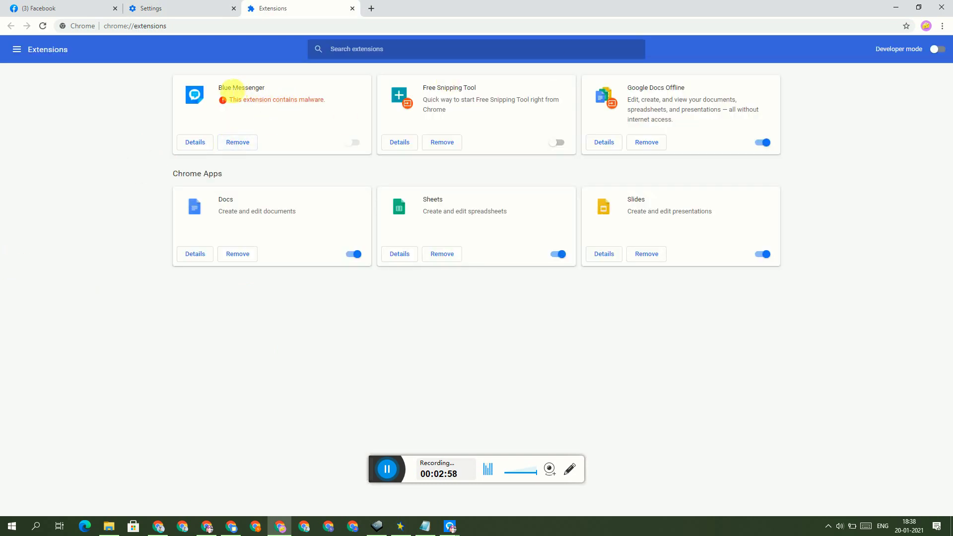
left_click(935, 50)
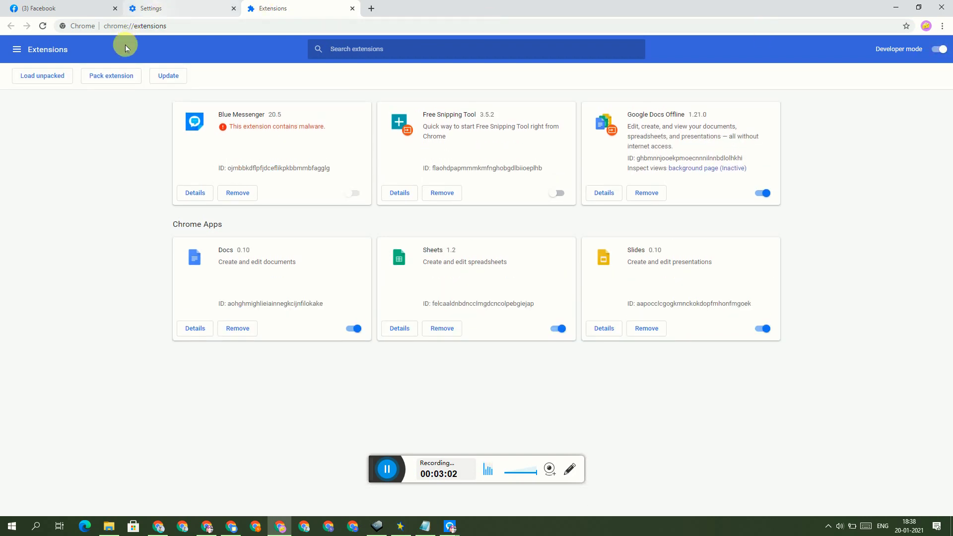
left_click(109, 528)
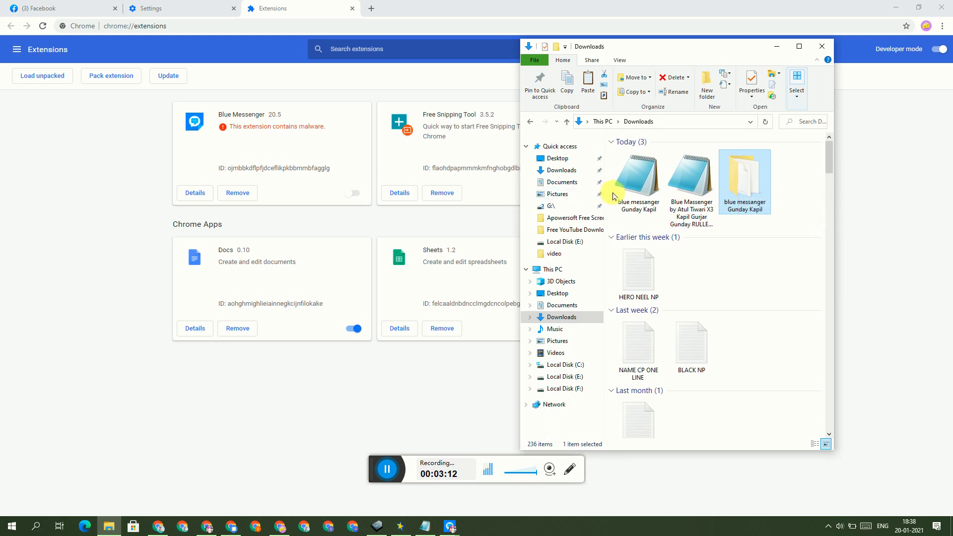
left_click(628, 188)
double_click(628, 189)
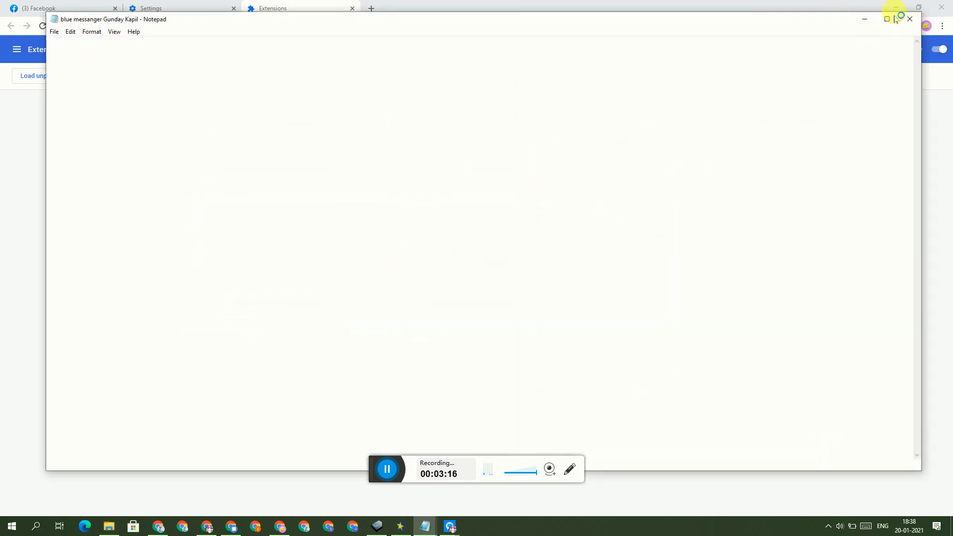
left_click(709, 7)
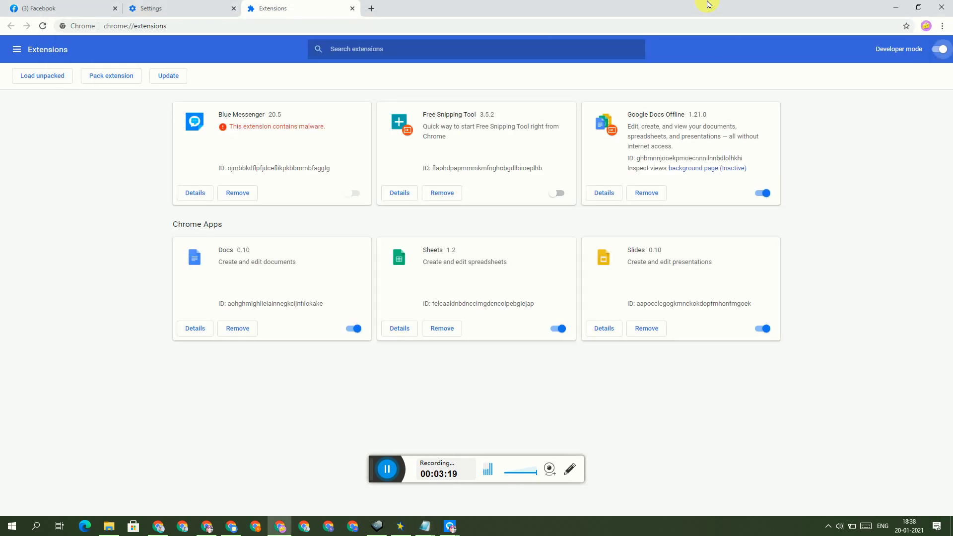
Load the extracted blue messanger folder from Downloads as an unpacked extension and remove Blue Messenger 20.5
left_click(110, 525)
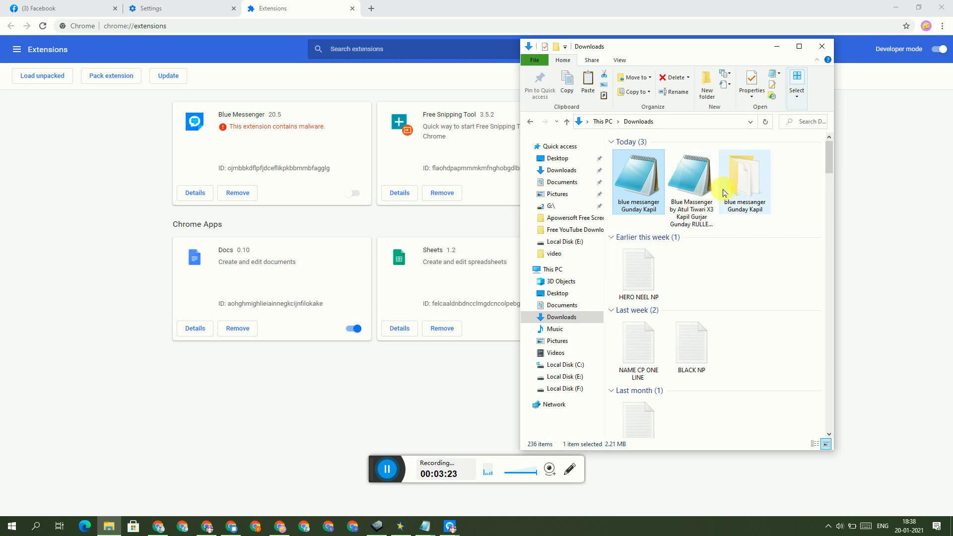
left_click_drag(736, 192, 289, 259)
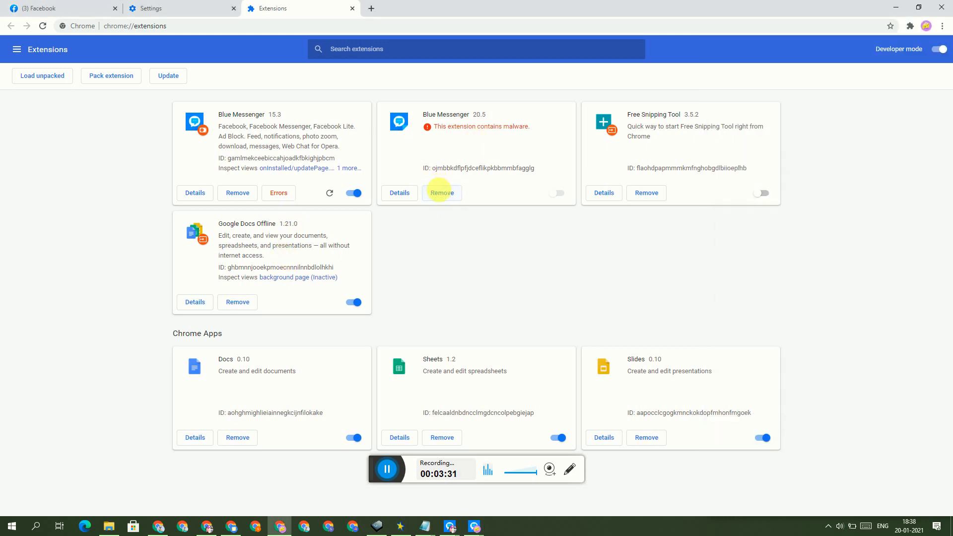
left_click(440, 192)
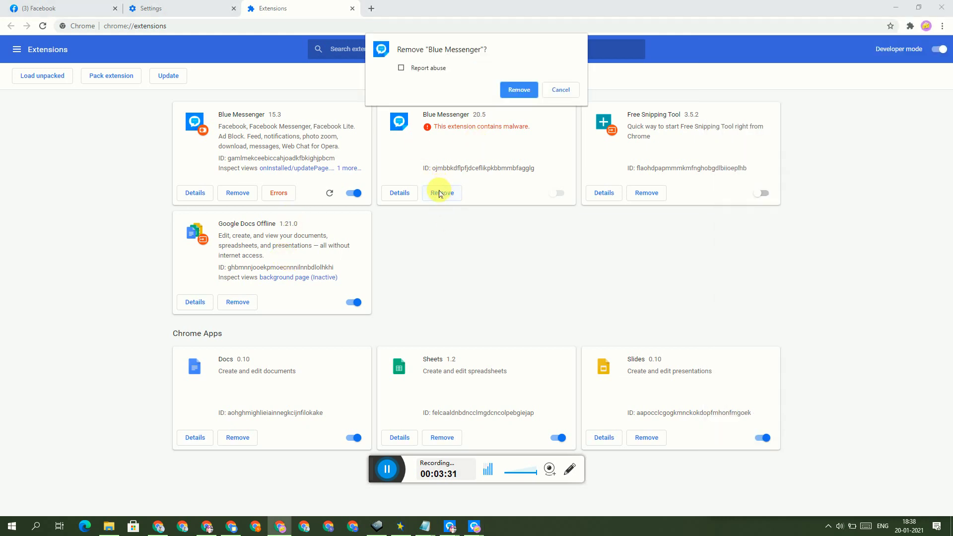
left_click(517, 90)
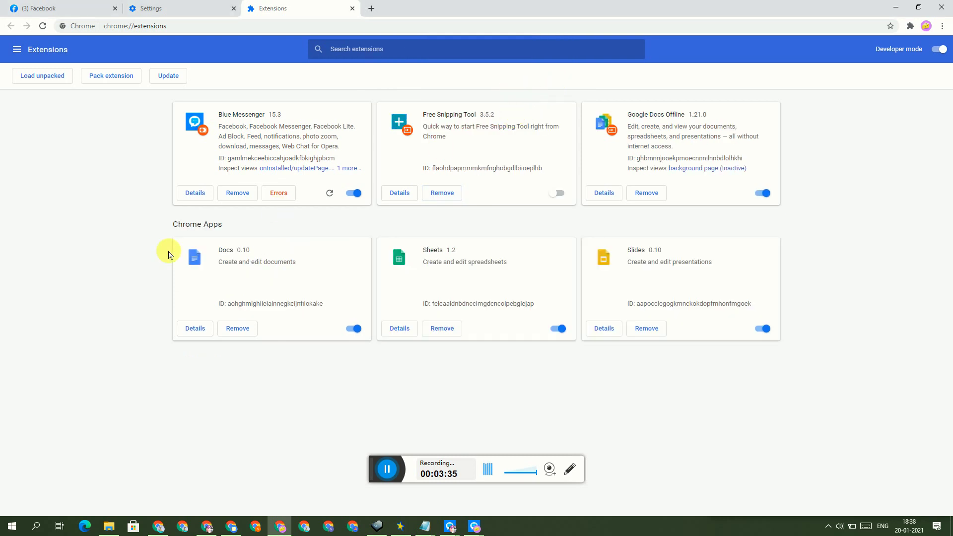
Launch the newly loaded Blue Messenger extension and skip its mini tutorial
left_click(910, 25)
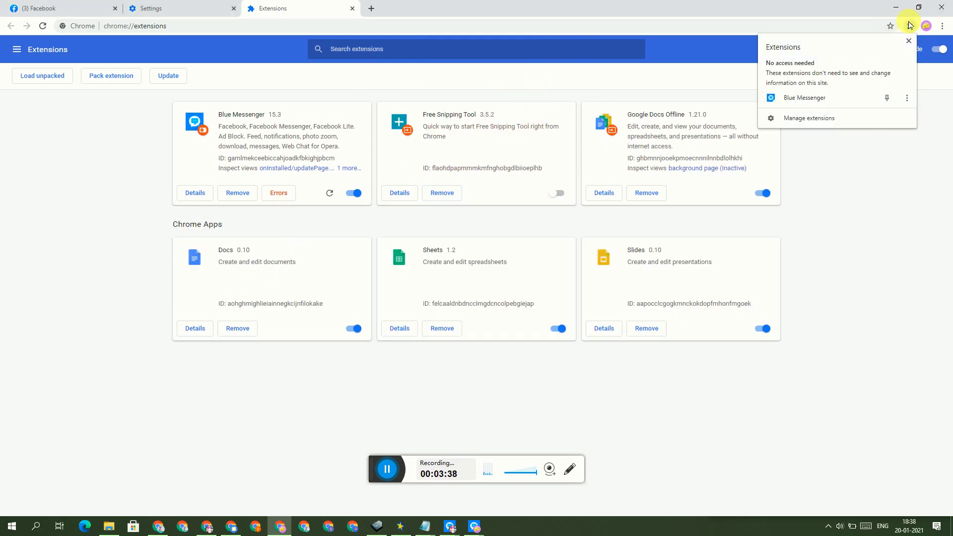
left_click(797, 105)
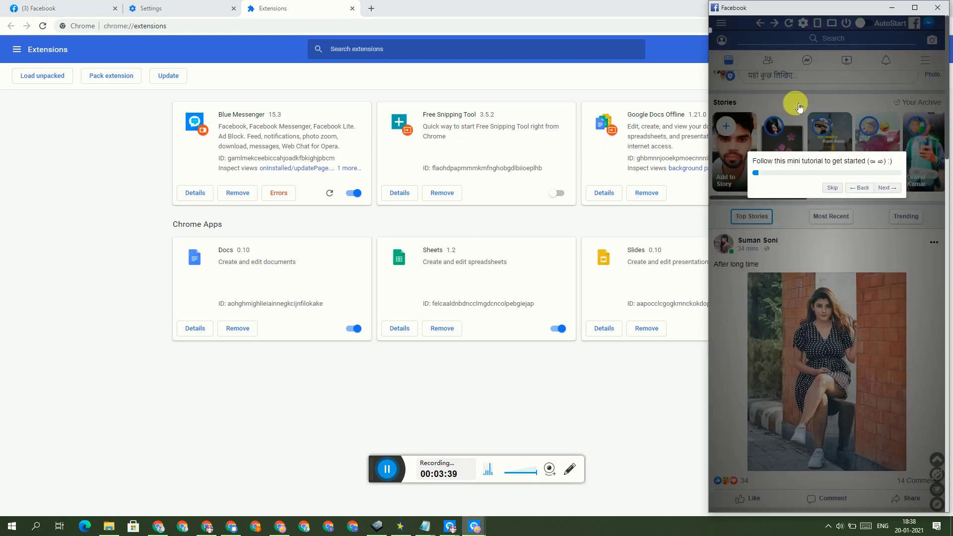
left_click(833, 189)
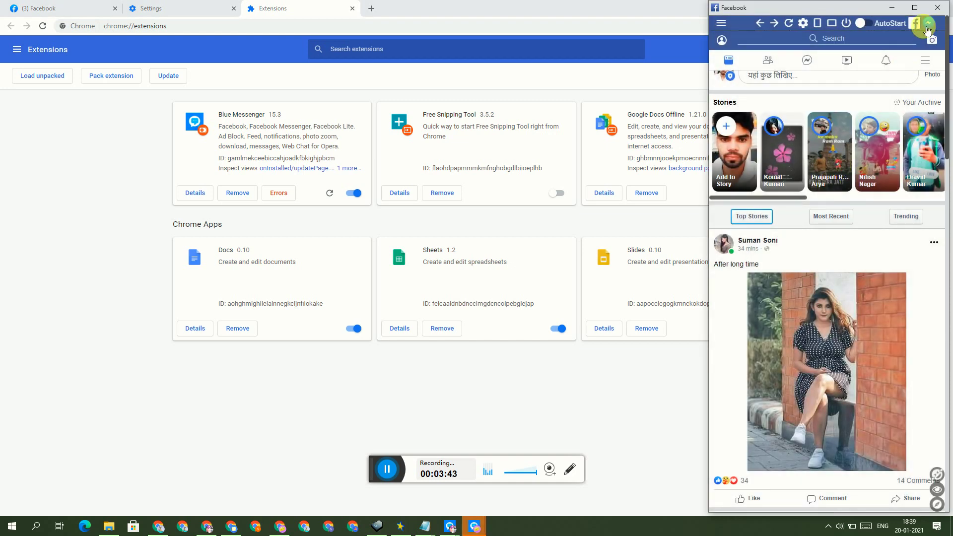
Maximize the Blue Messenger window, check its messages and main menu sections, and close it
left_click(915, 8)
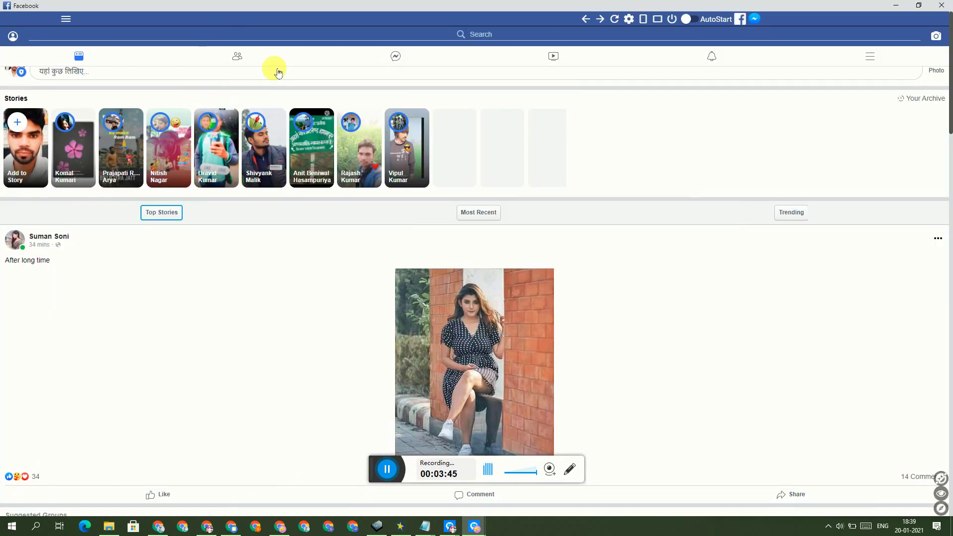
left_click(402, 56)
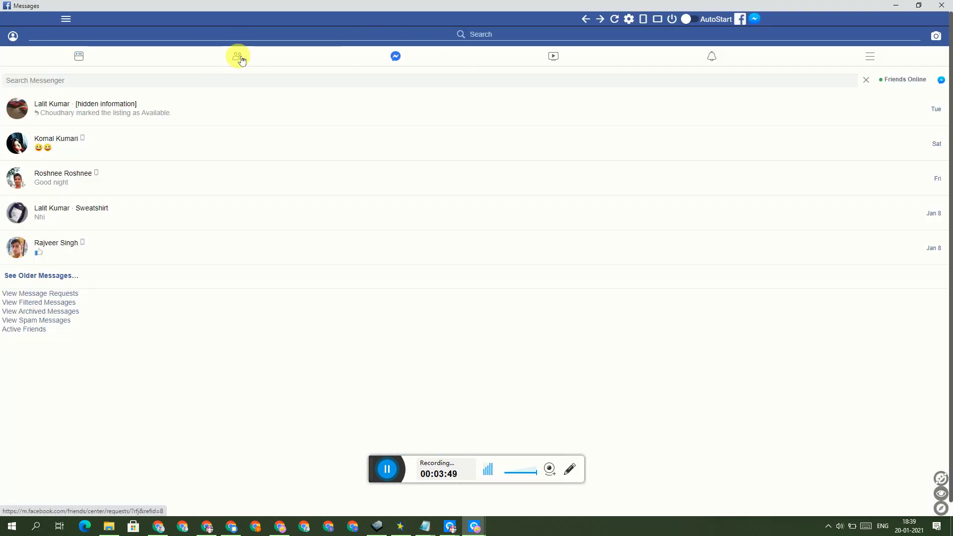
left_click(869, 55)
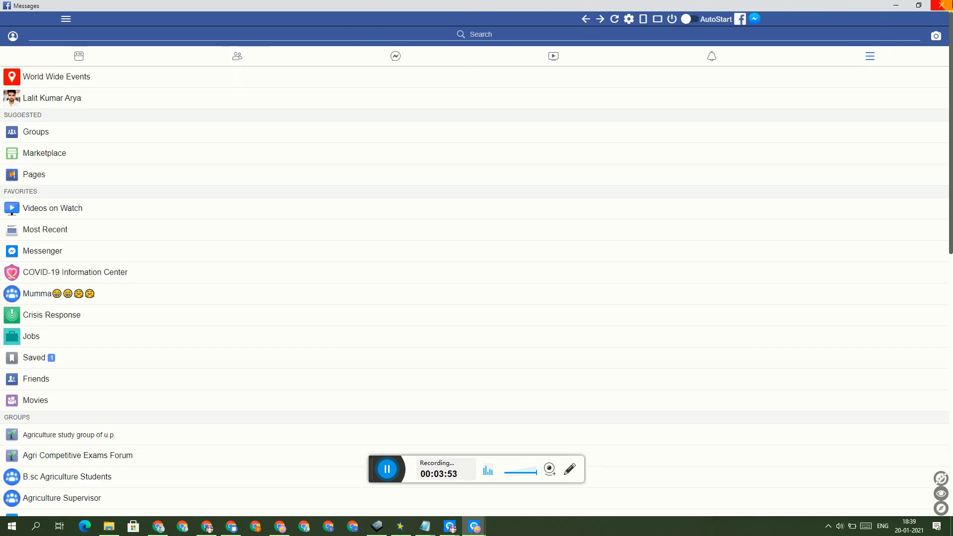
left_click(942, 5)
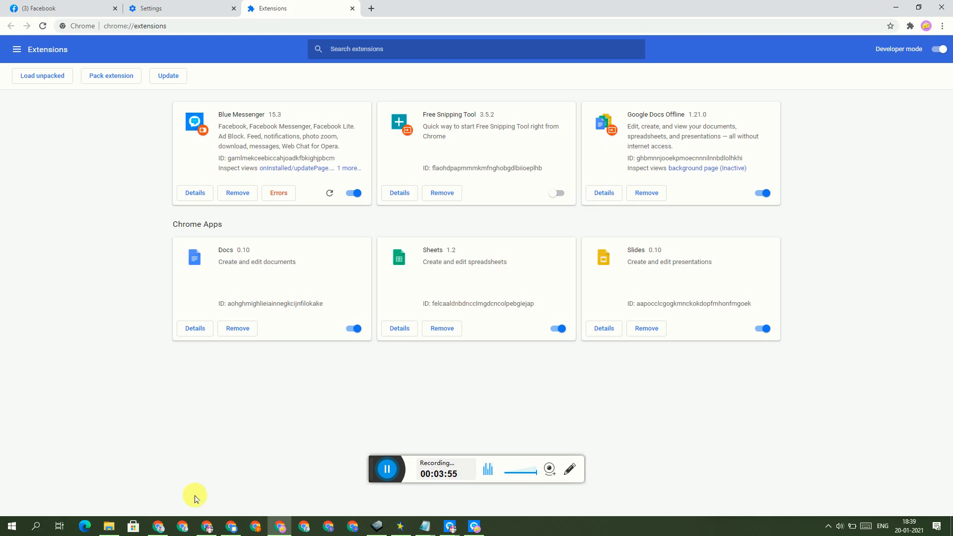
Switch to the Chrome window with the TULE - Fearless (BassBoost) video and resume its playback
left_click(159, 484)
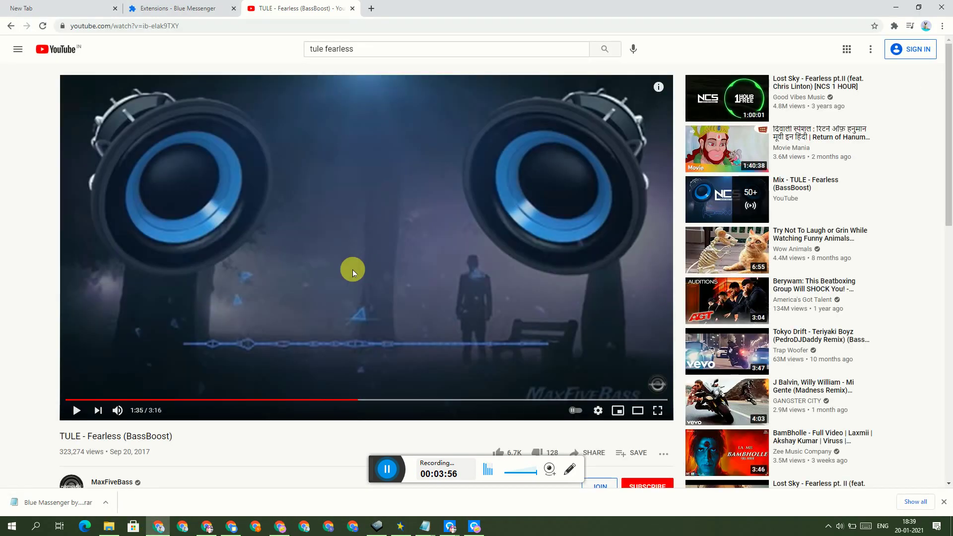
left_click(395, 263)
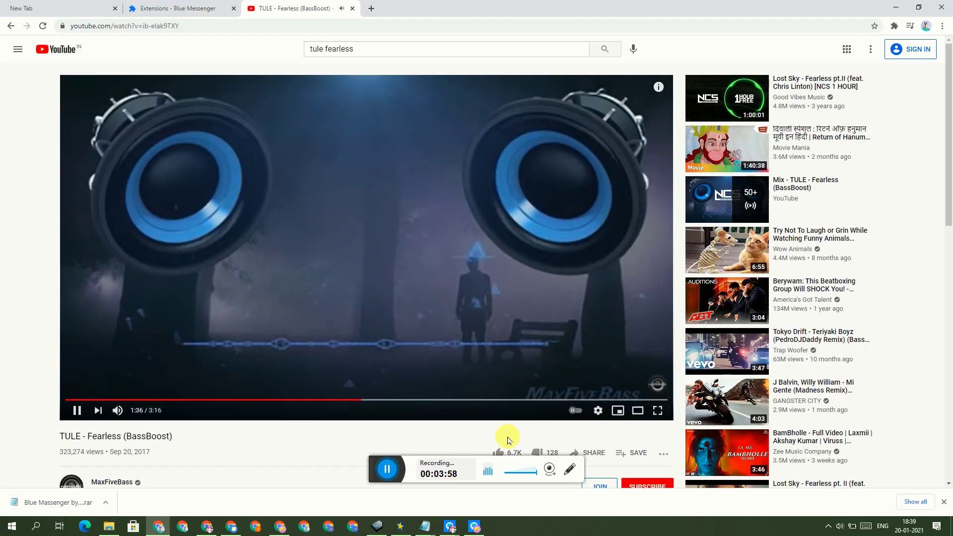
Check the messages in the first profile's Facebook window and close all remaining Blue Messenger windows
left_click(450, 529)
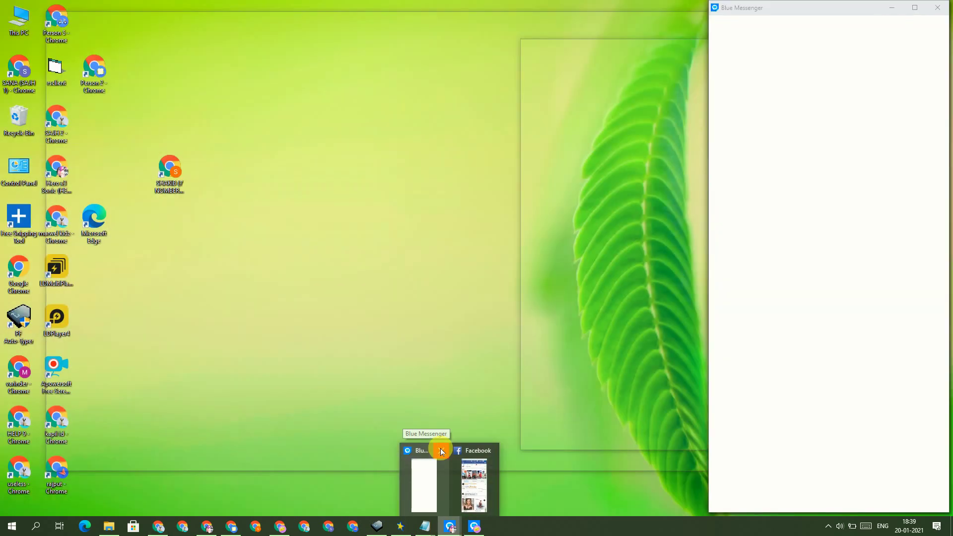
left_click(441, 450)
left_click(474, 477)
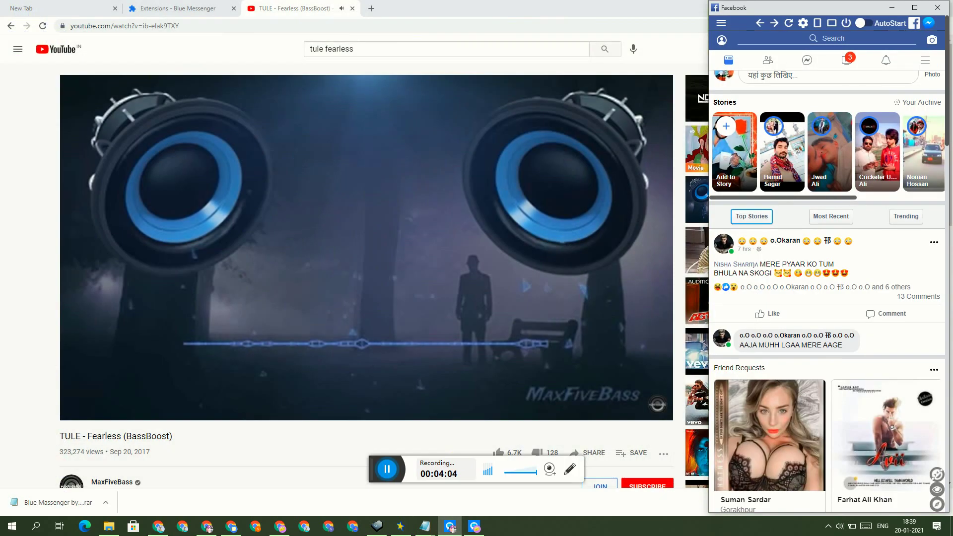
left_click(814, 61)
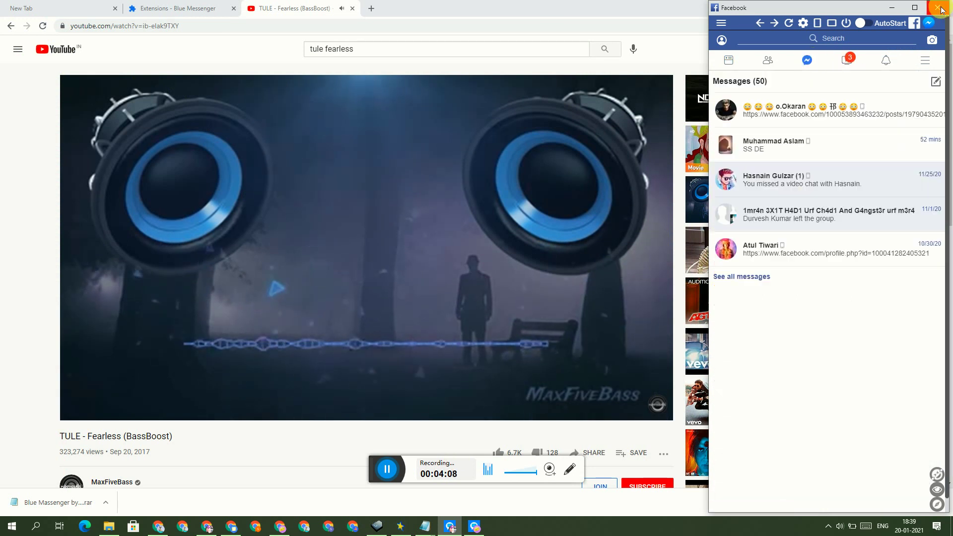
left_click(940, 9)
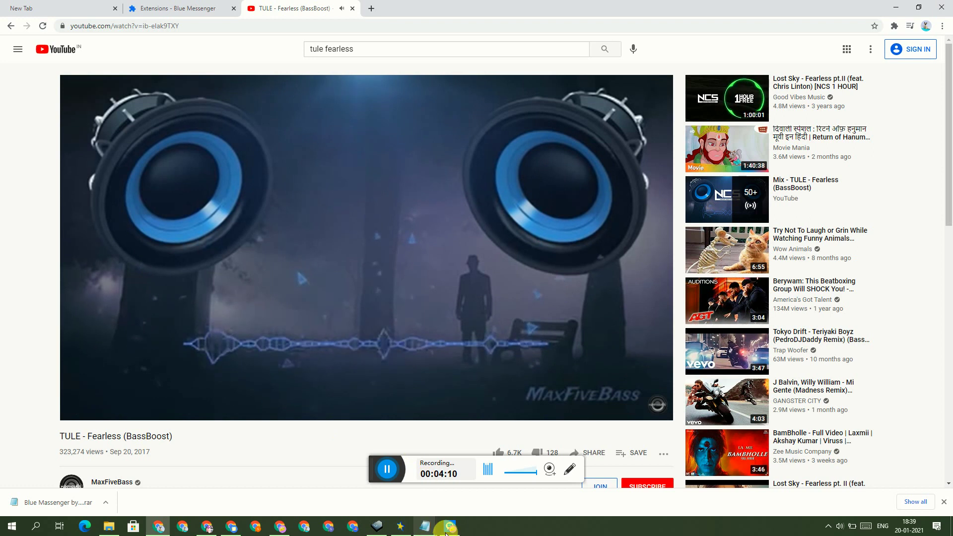
left_click(447, 529)
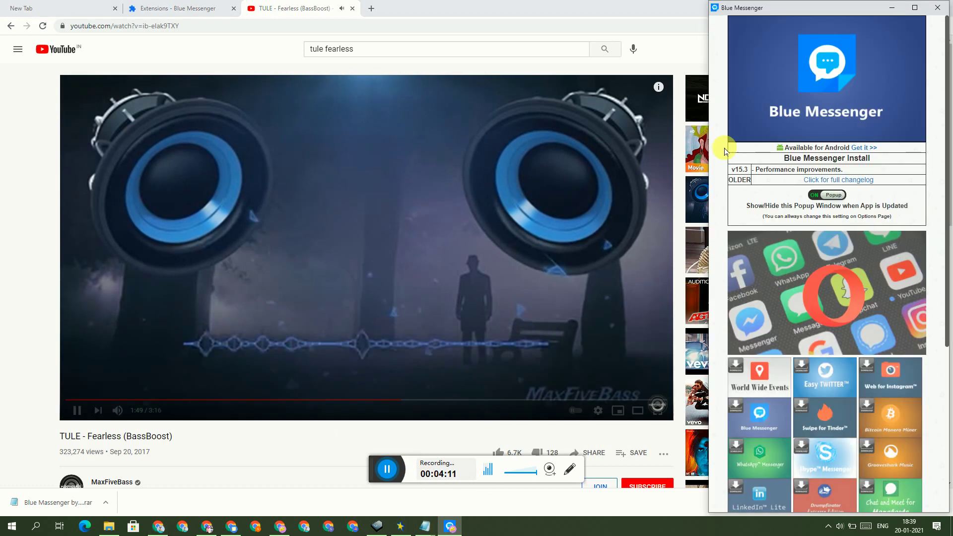
left_click(932, 14)
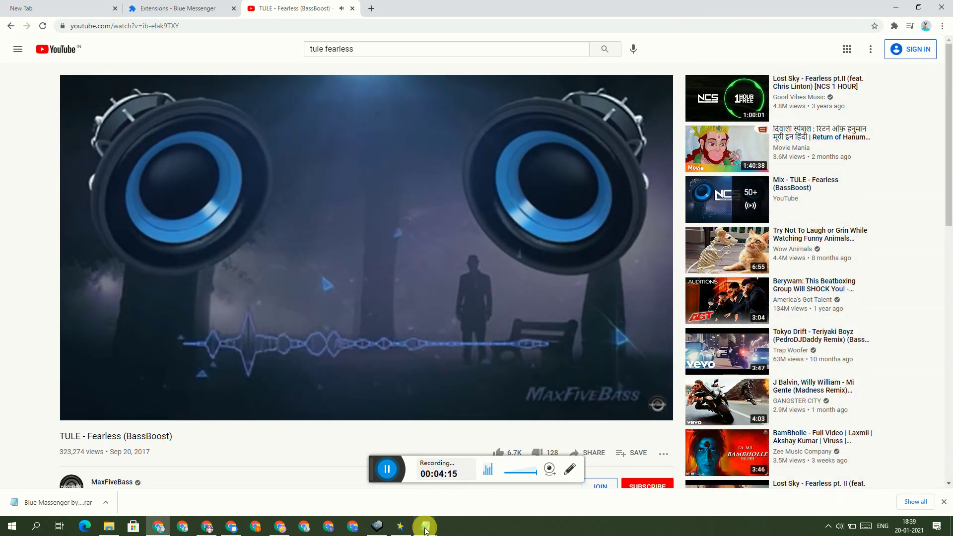
Close the Notepad window showing the blue messanger archive, forcing the unresponsive program to end
left_click(424, 529)
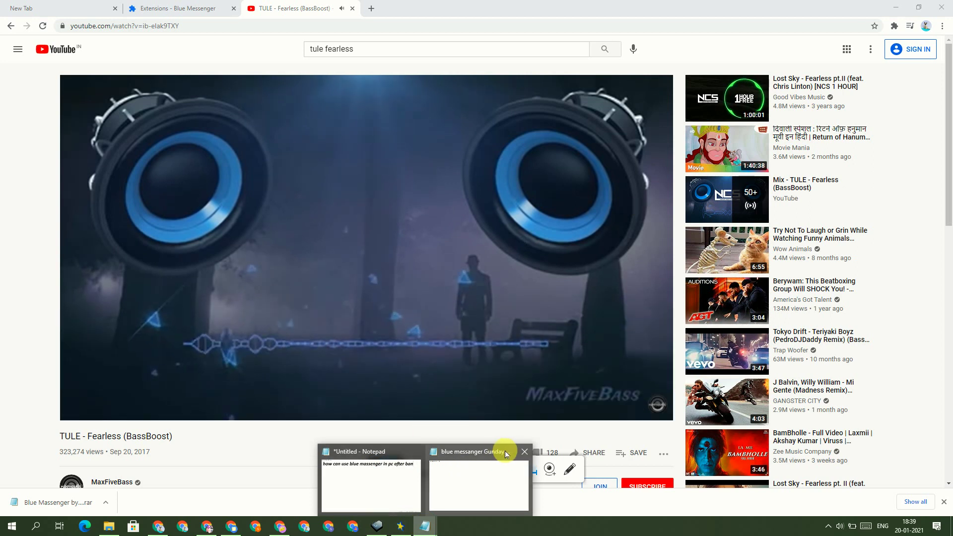
mouse_move(523, 453)
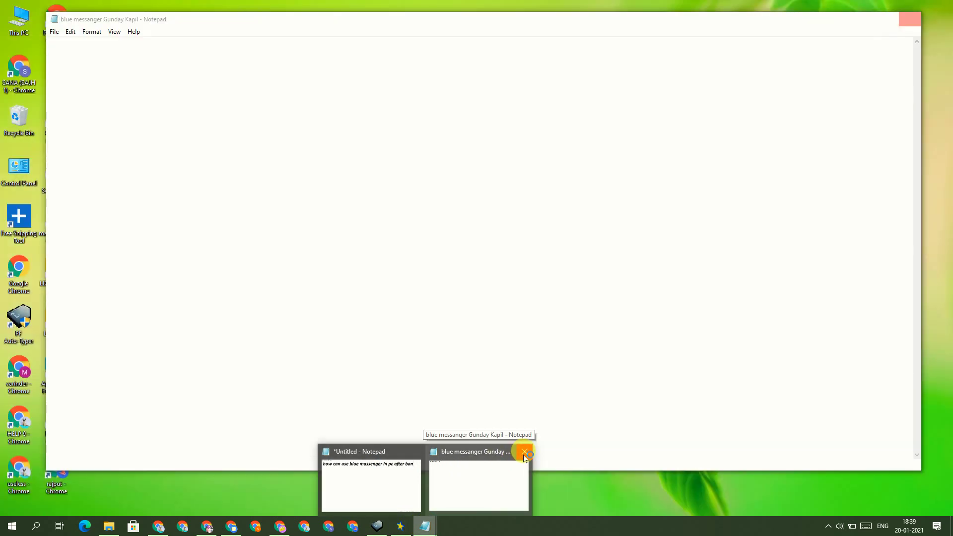
left_click(525, 452)
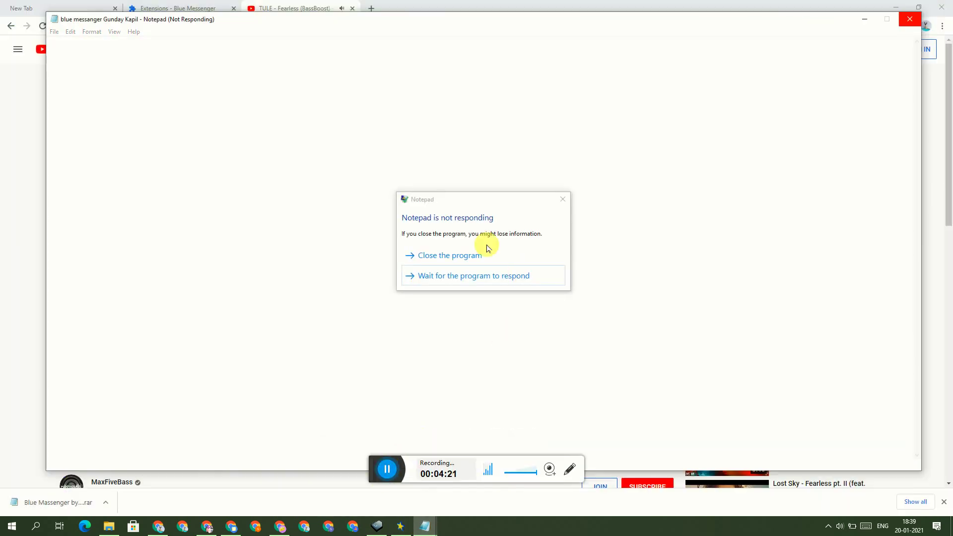
left_click(448, 256)
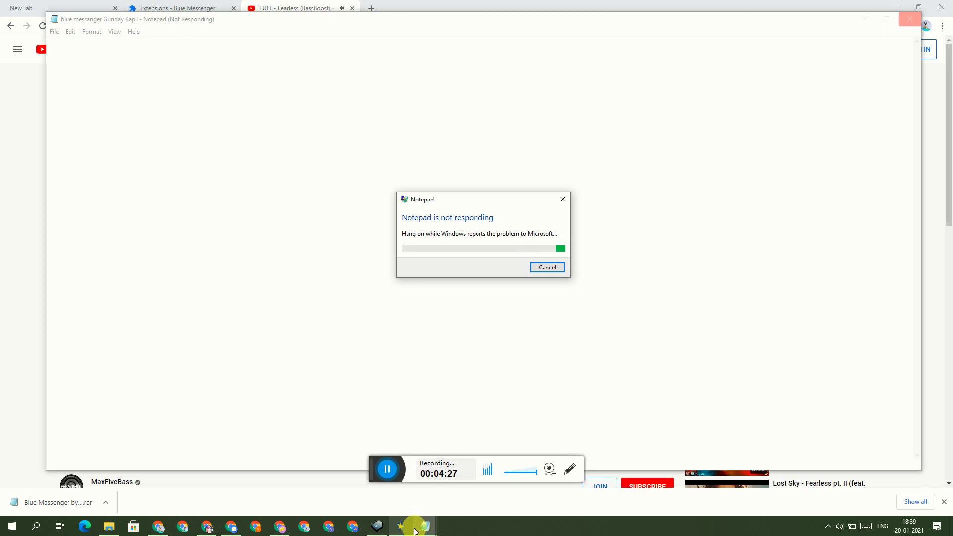
Add the closing word "thankss" several lines below the heading in the untitled Notepad note
mouse_move(420, 527)
left_click(372, 490)
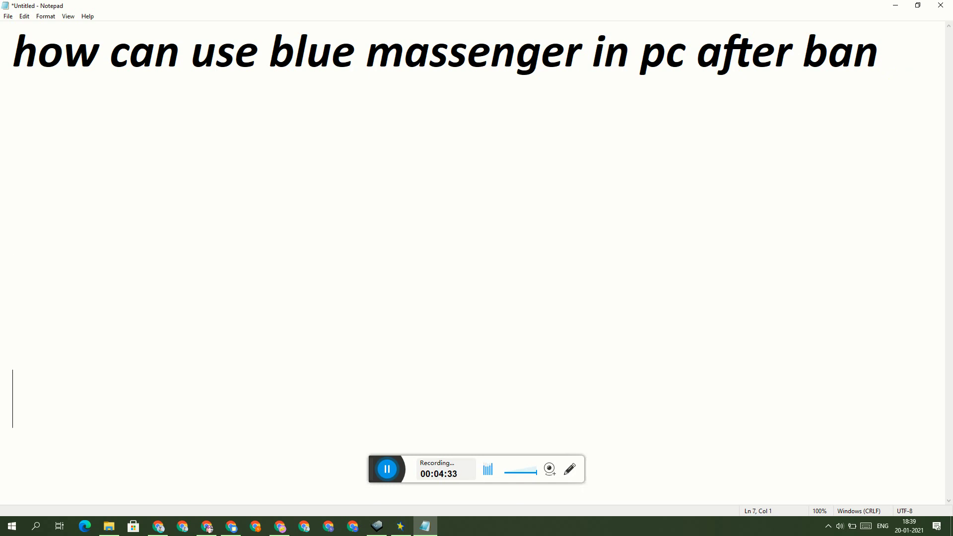
key("Return")
key("Return")
key("Return")
key("Up")
key("Up")
type("than")
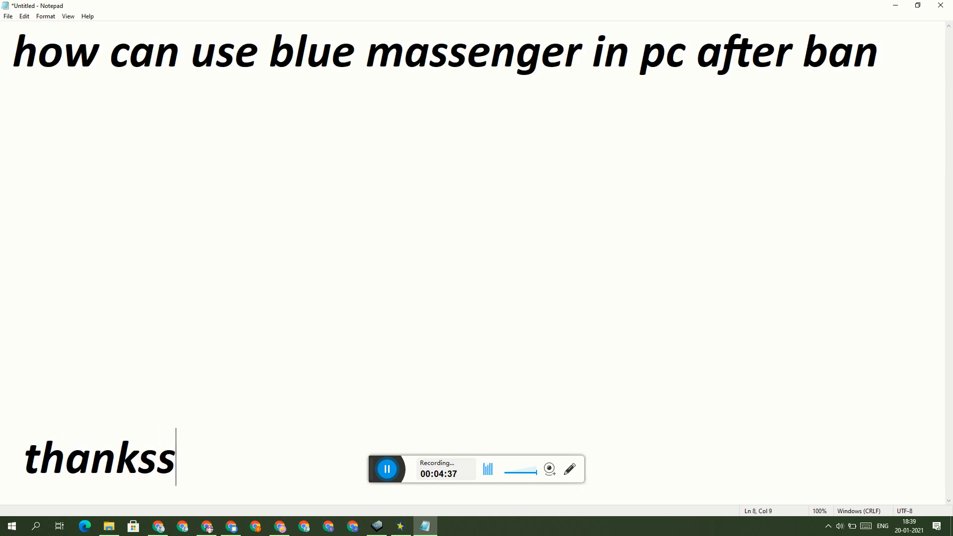